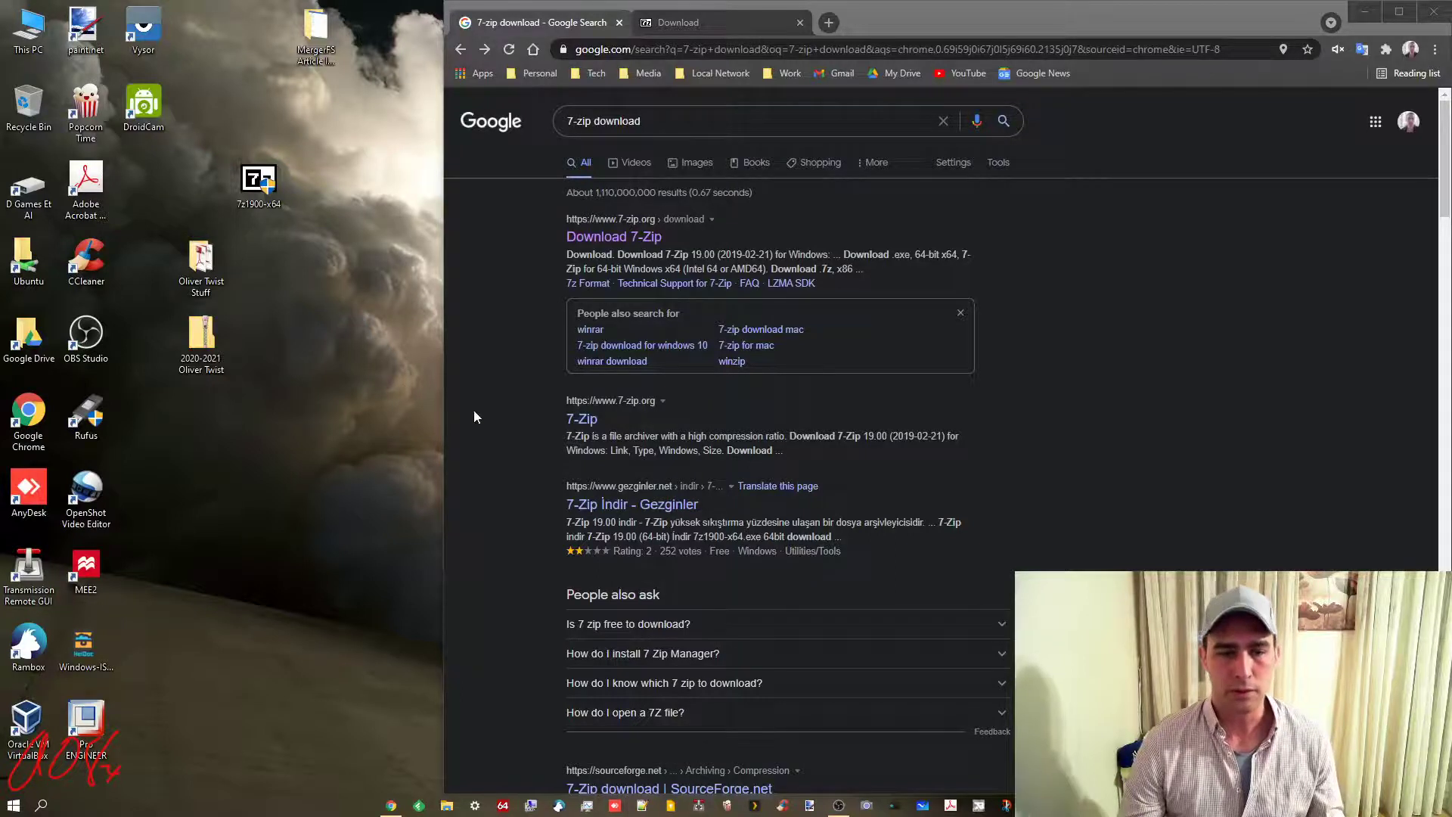
Permanently delete the 2020-2021 Oliver Twist zip folder from the desktop with Shift+Delete
{"action": "left_click", "coordinate": [475, 412]}
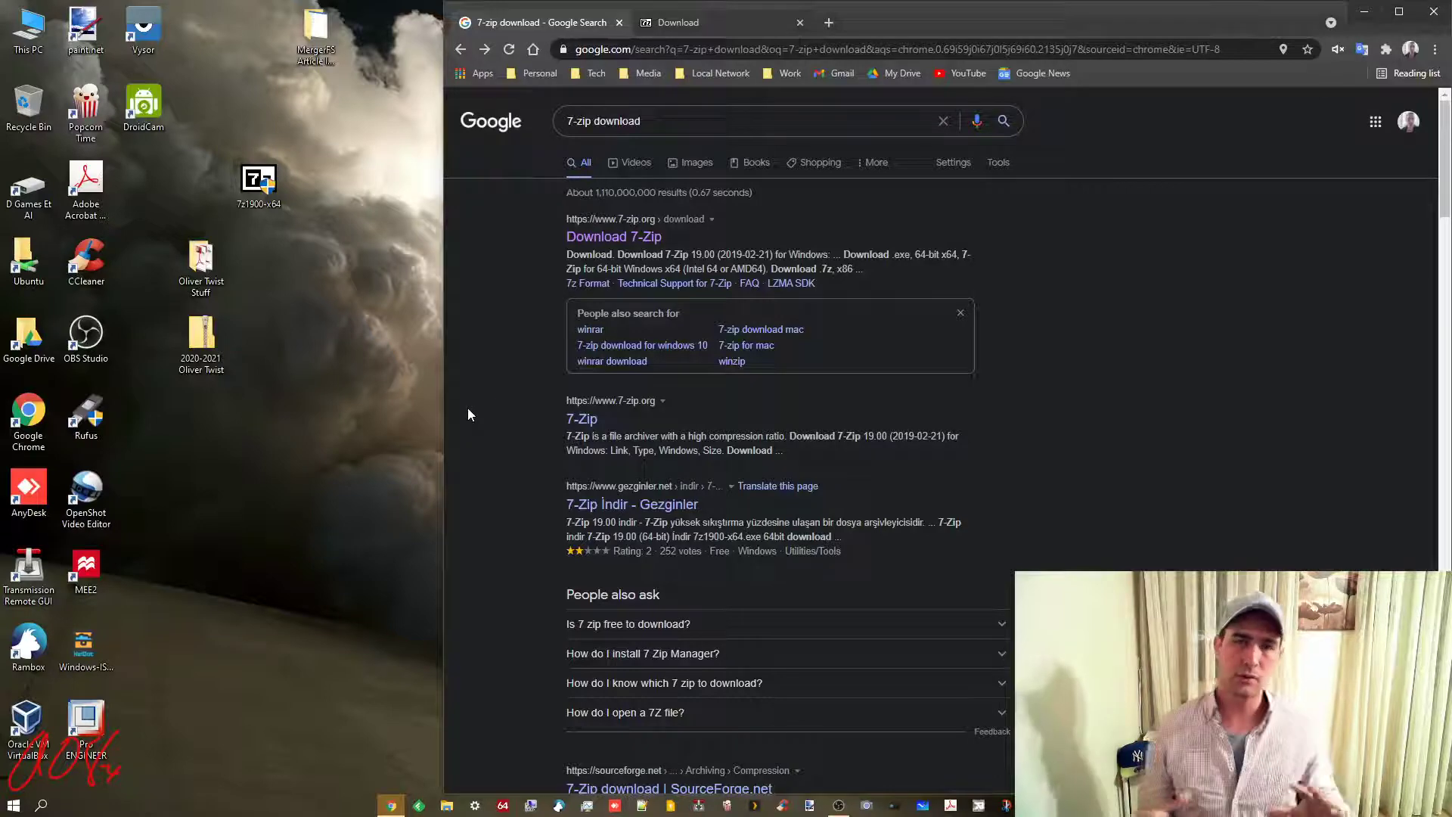
{"action": "left_click", "coordinate": [200, 340]}
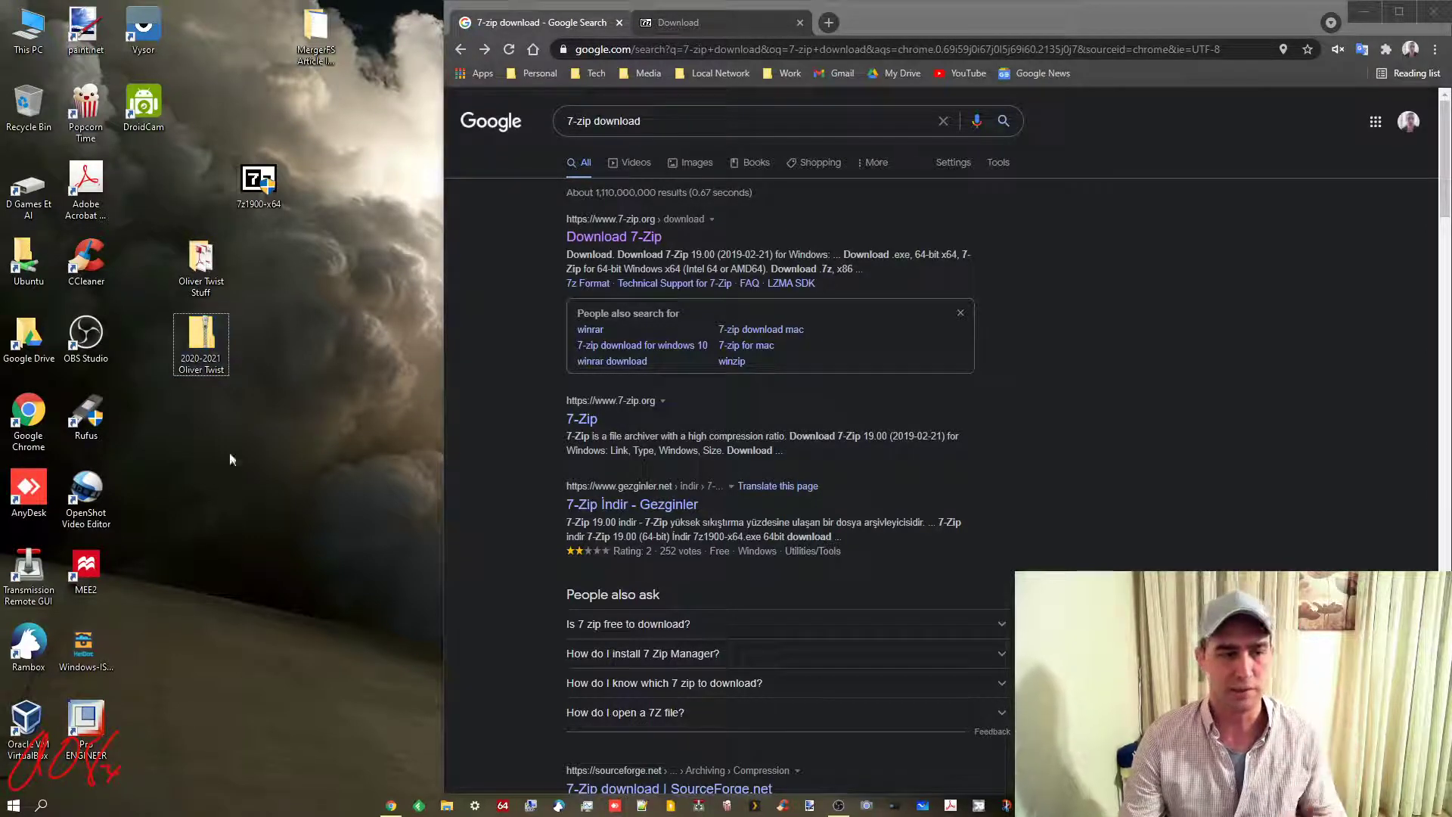
{"action": "key", "text": "shift+Delete"}
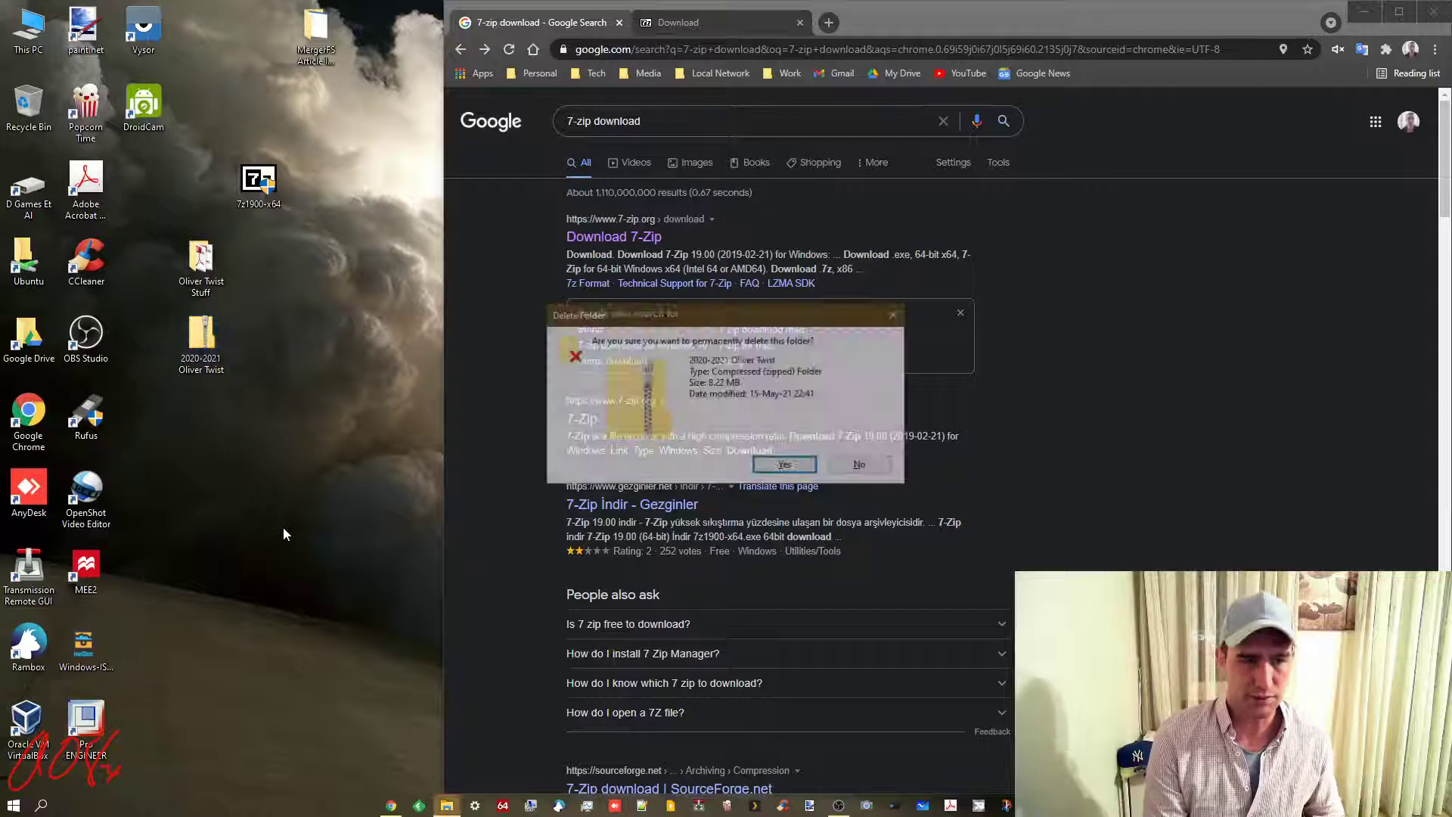
{"action": "key", "text": "Return"}
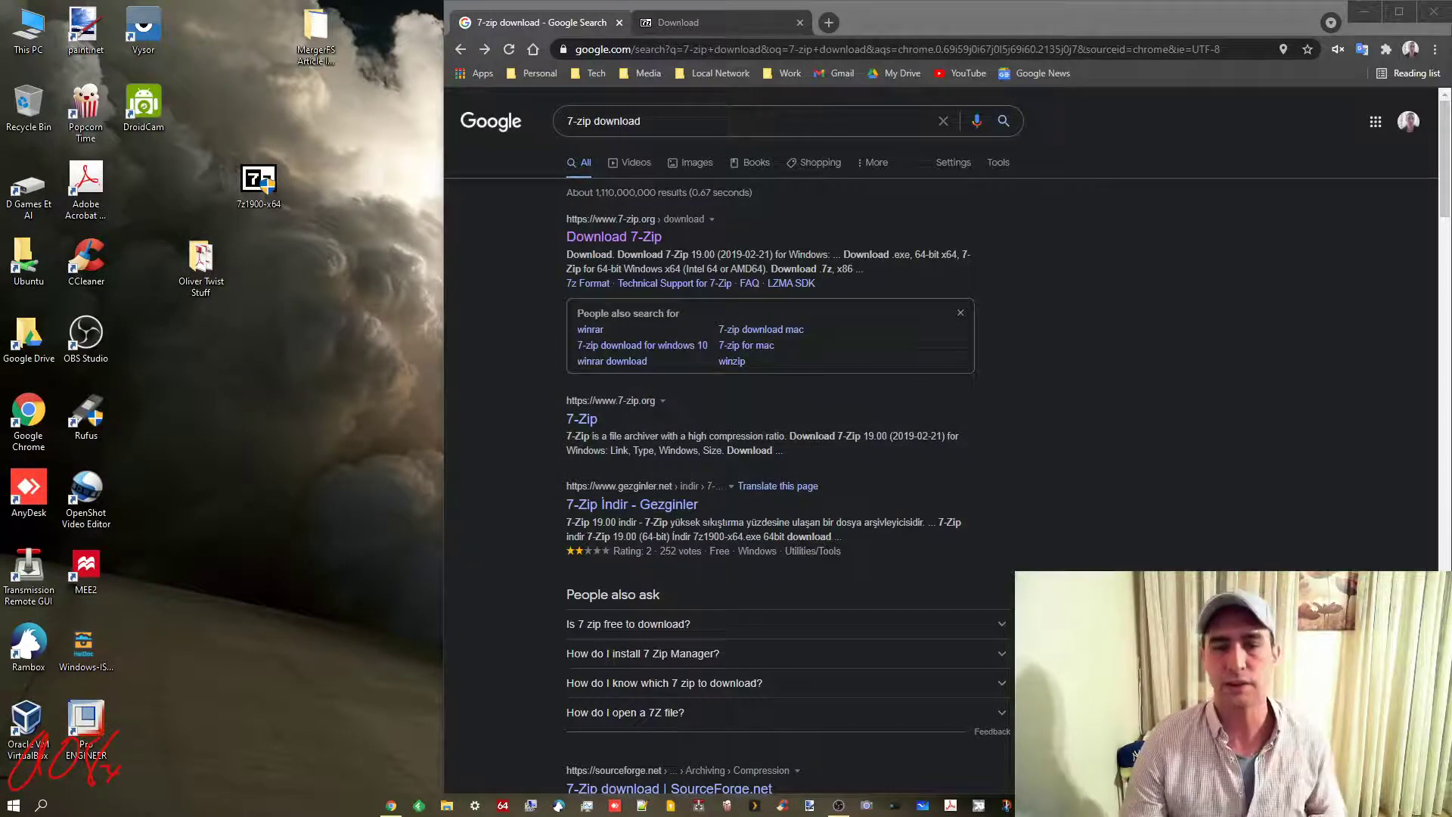
{"action": "left_click", "coordinate": [638, 229]}
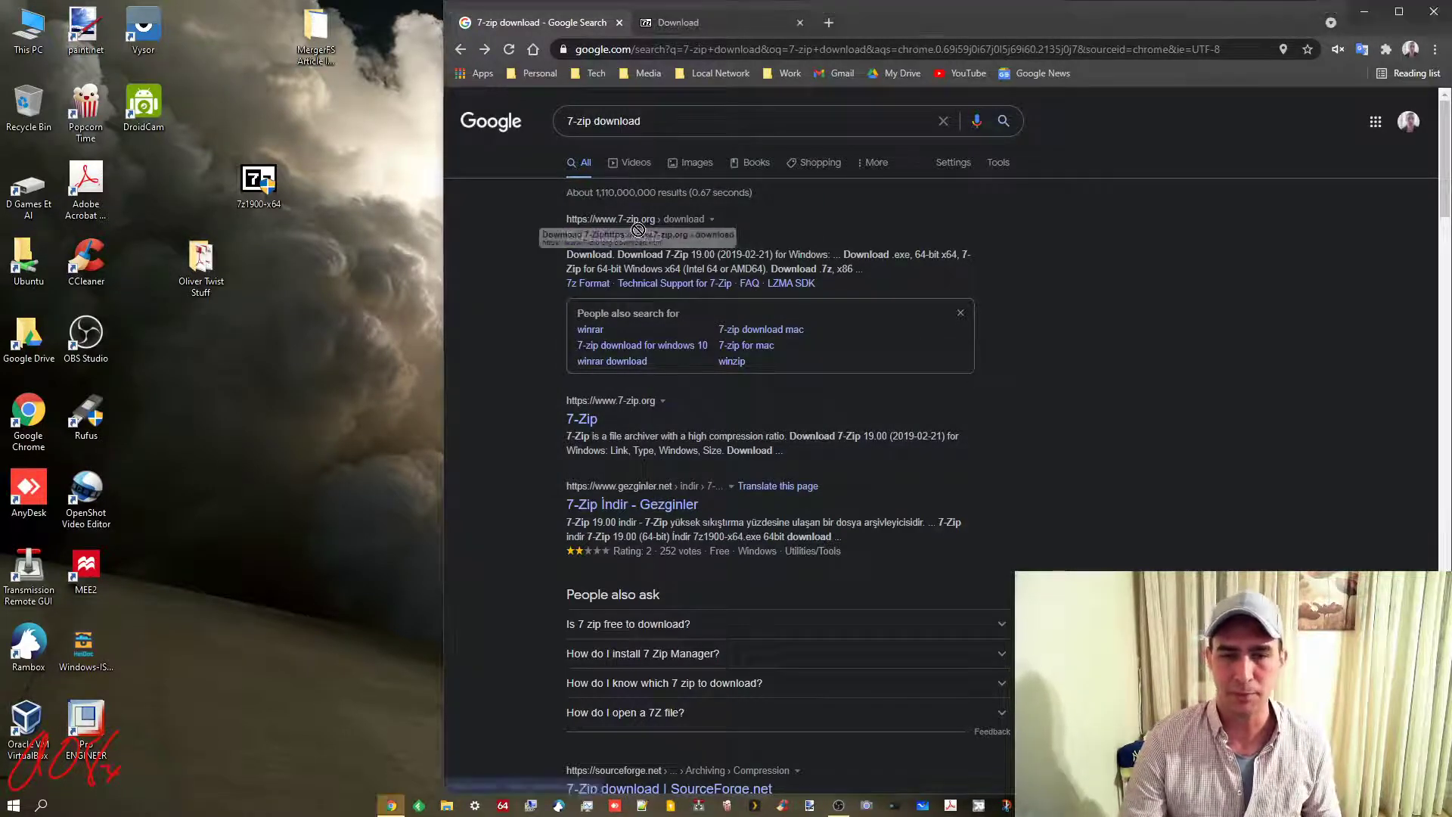
{"action": "left_click_drag", "start_coordinate": [637, 229], "coordinate": [745, 252]}
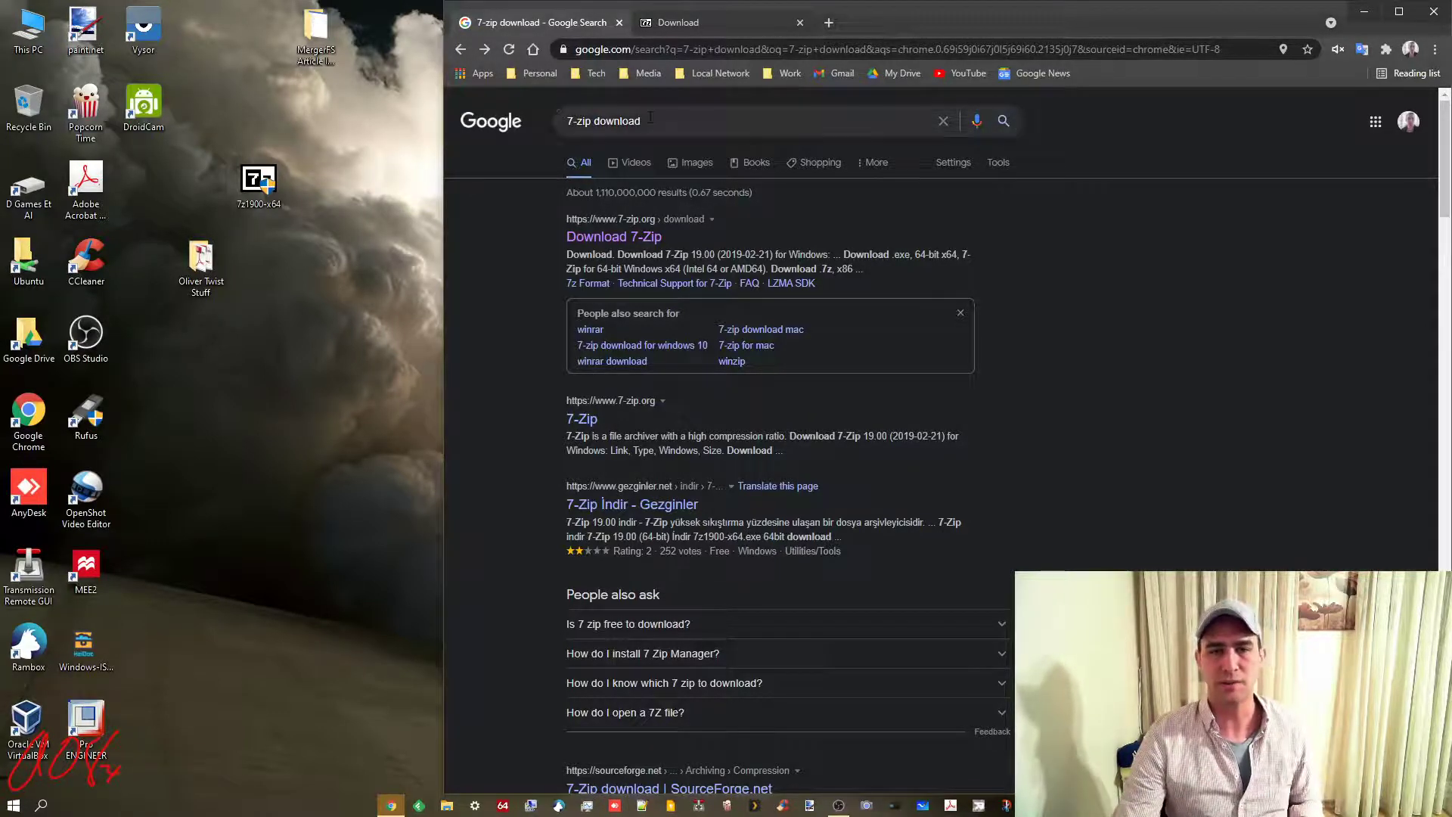
{"action": "left_click_drag", "start_coordinate": [642, 121], "coordinate": [563, 122]}
{"action": "left_click", "coordinate": [625, 297]}
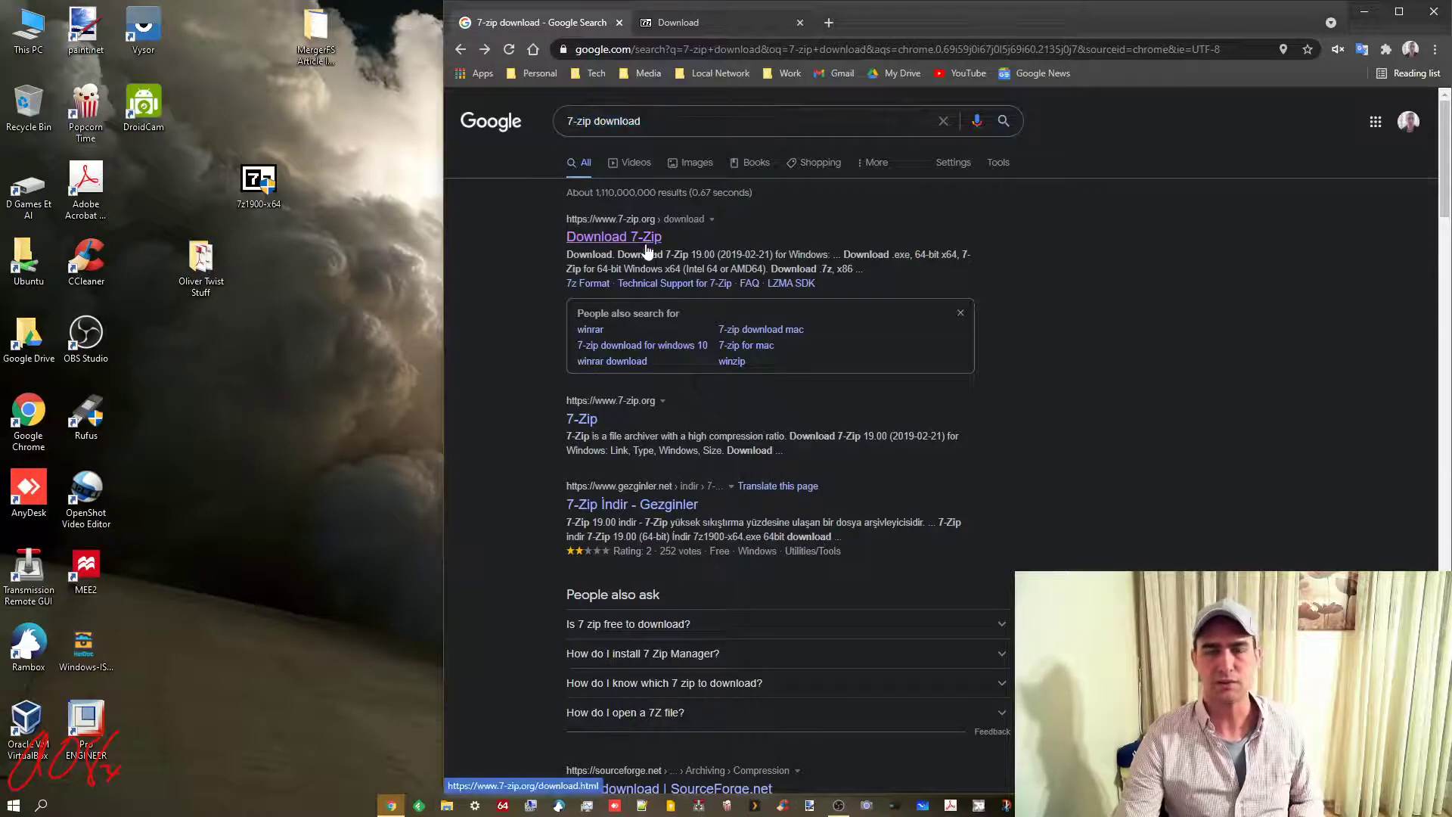
On the 7-Zip 19.00 download page, highlight the 64-bit, 32-bit and msi installer rows
{"action": "left_click", "coordinate": [711, 17]}
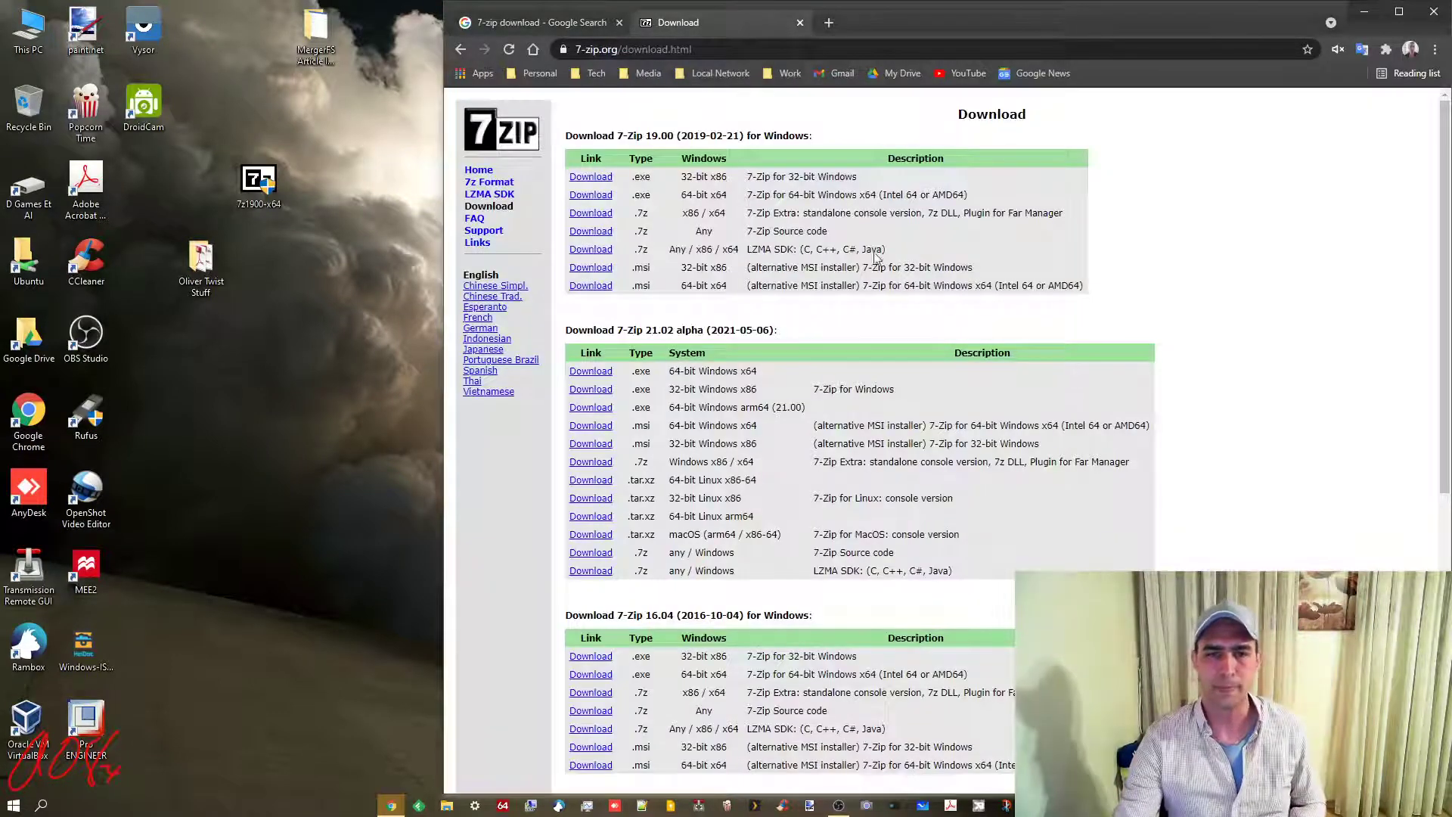
{"action": "left_click_drag", "start_coordinate": [730, 195], "coordinate": [709, 195]}
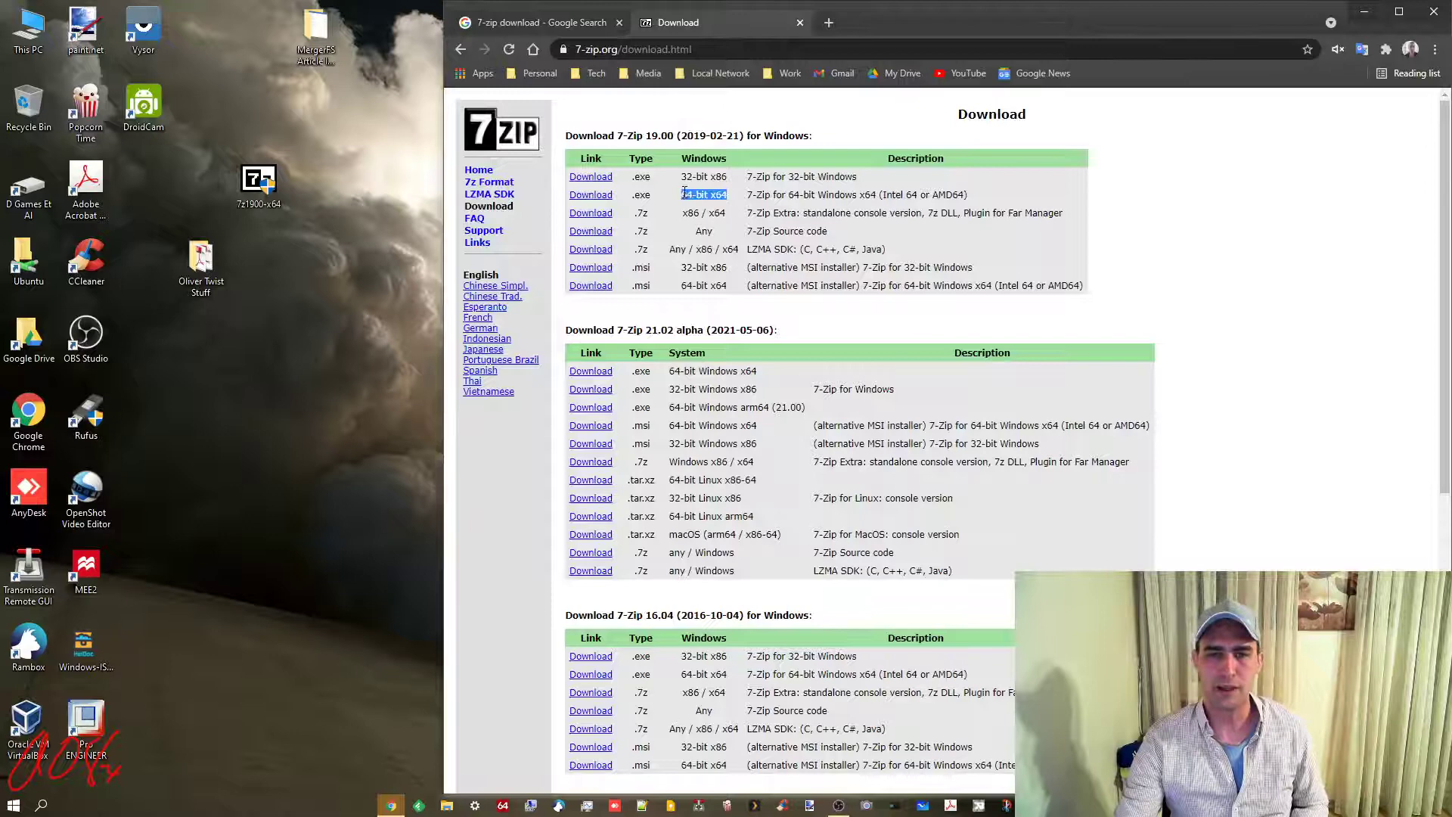
{"action": "left_click_drag", "start_coordinate": [968, 196], "coordinate": [749, 195]}
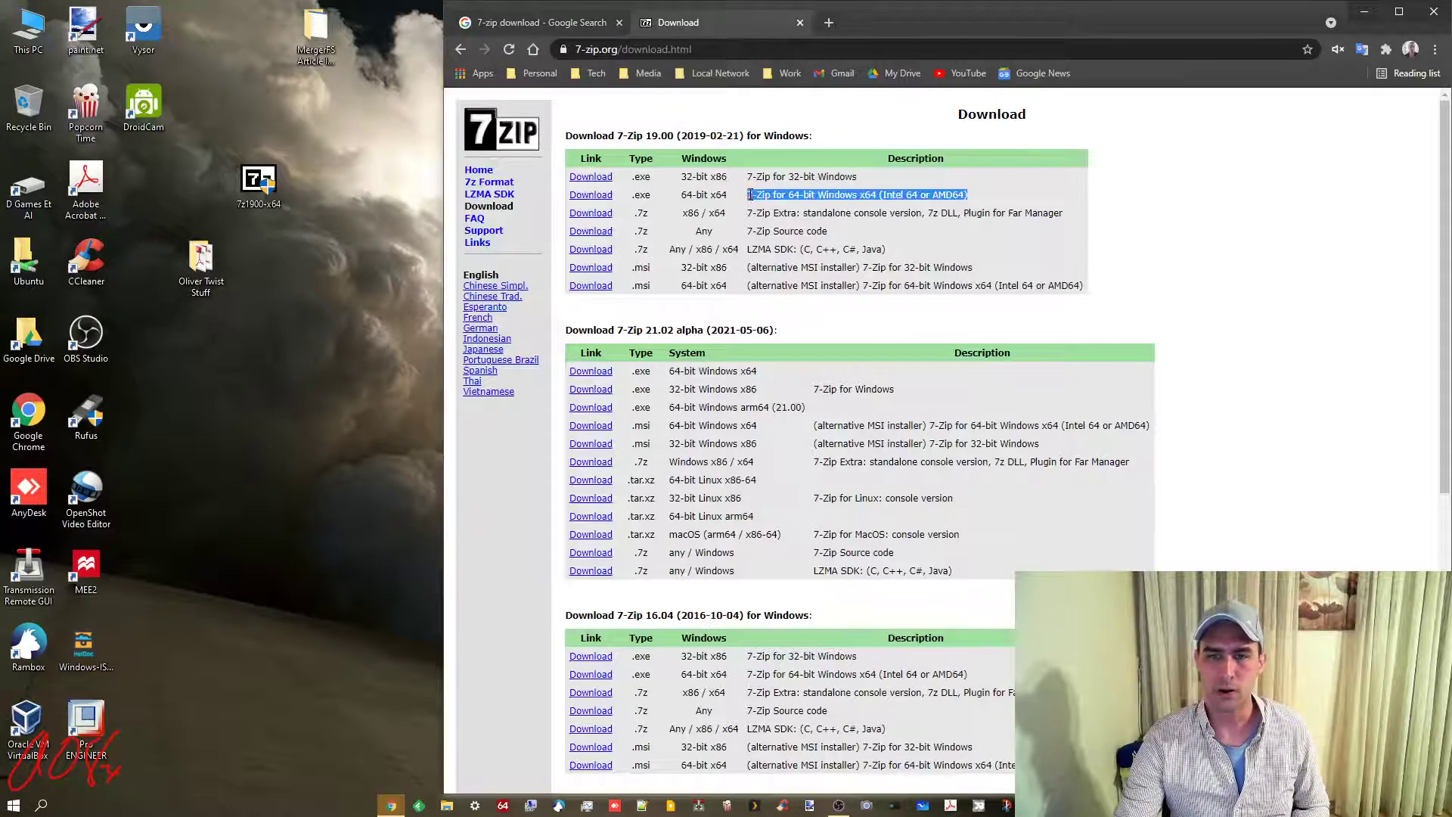
{"action": "left_click_drag", "start_coordinate": [860, 178], "coordinate": [683, 181]}
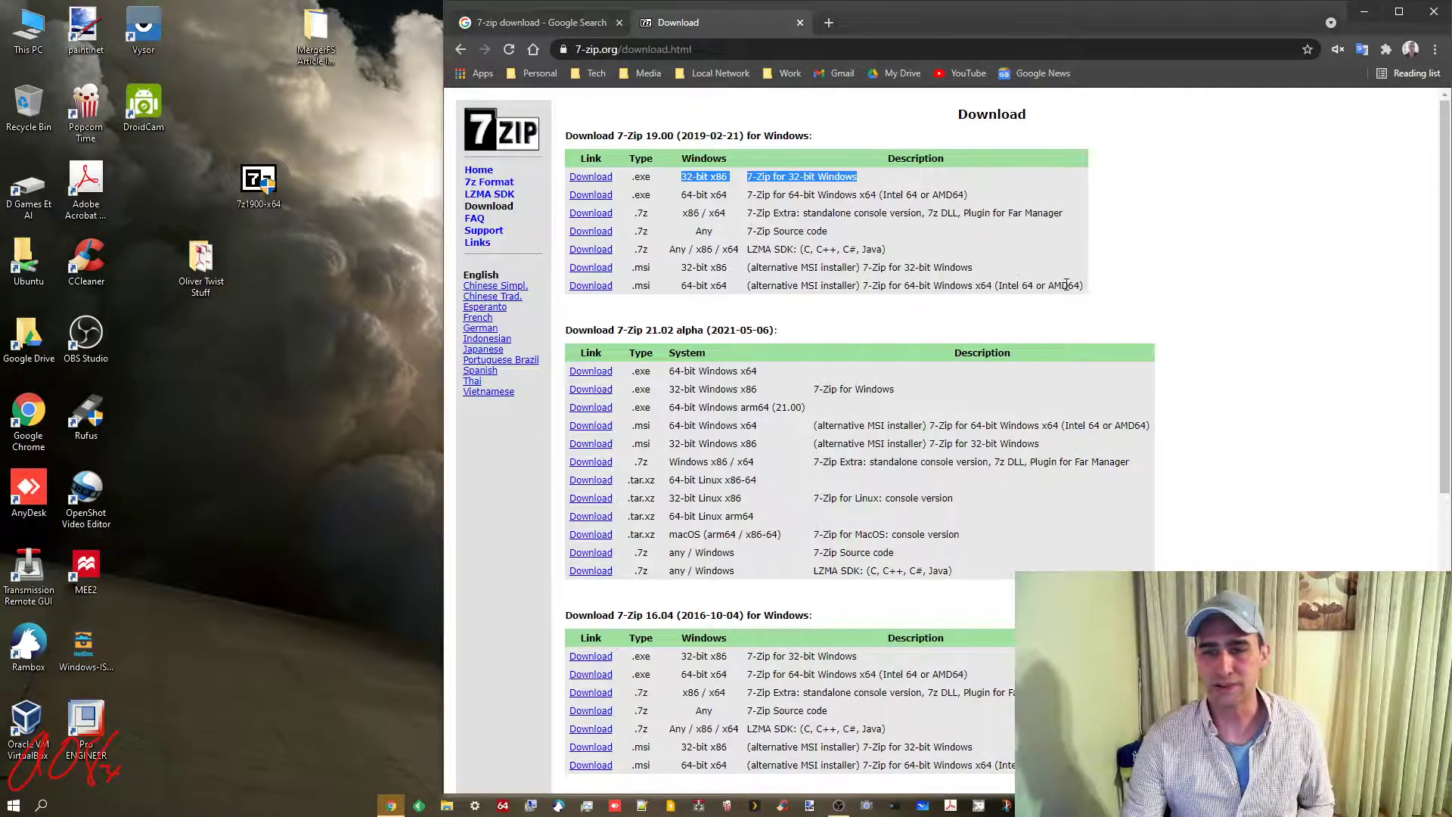
{"action": "left_click_drag", "start_coordinate": [1067, 286], "coordinate": [631, 286]}
{"action": "left_click", "coordinate": [655, 292]}
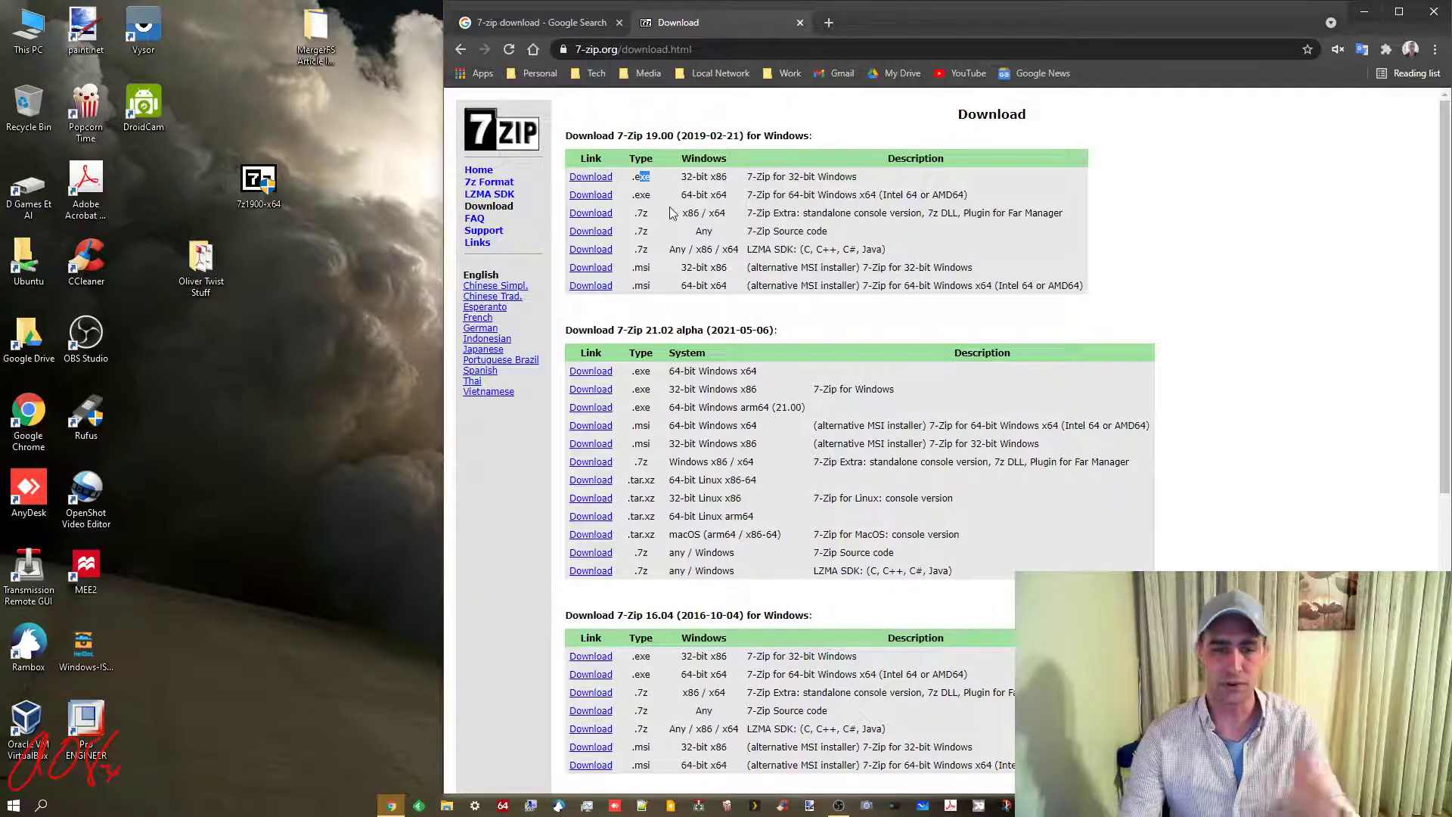
{"action": "left_click", "coordinate": [261, 186]}
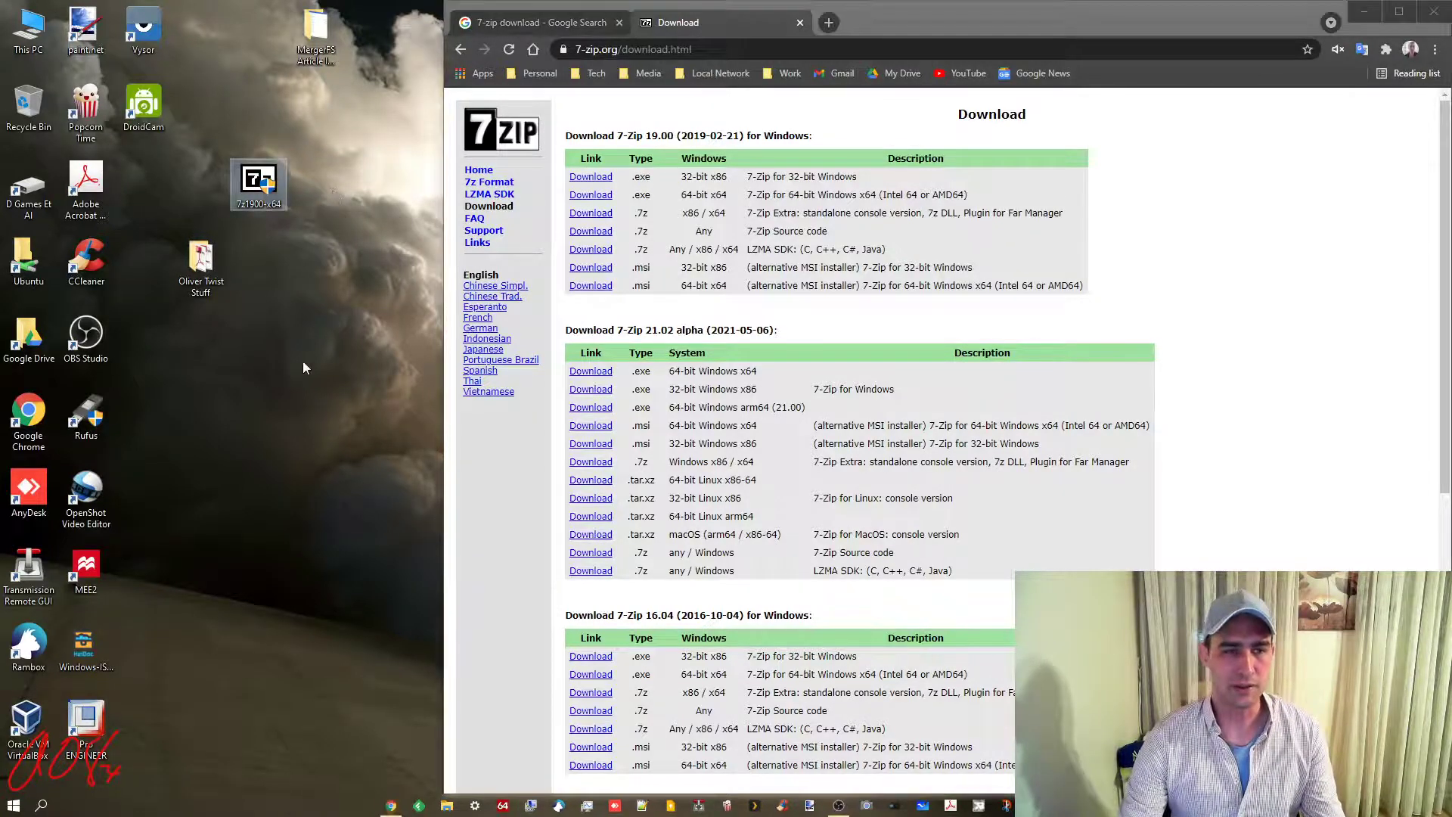
Open the Oliver Twist Stuff desktop folder and select all 23 of its files
{"action": "left_click", "coordinate": [269, 260]}
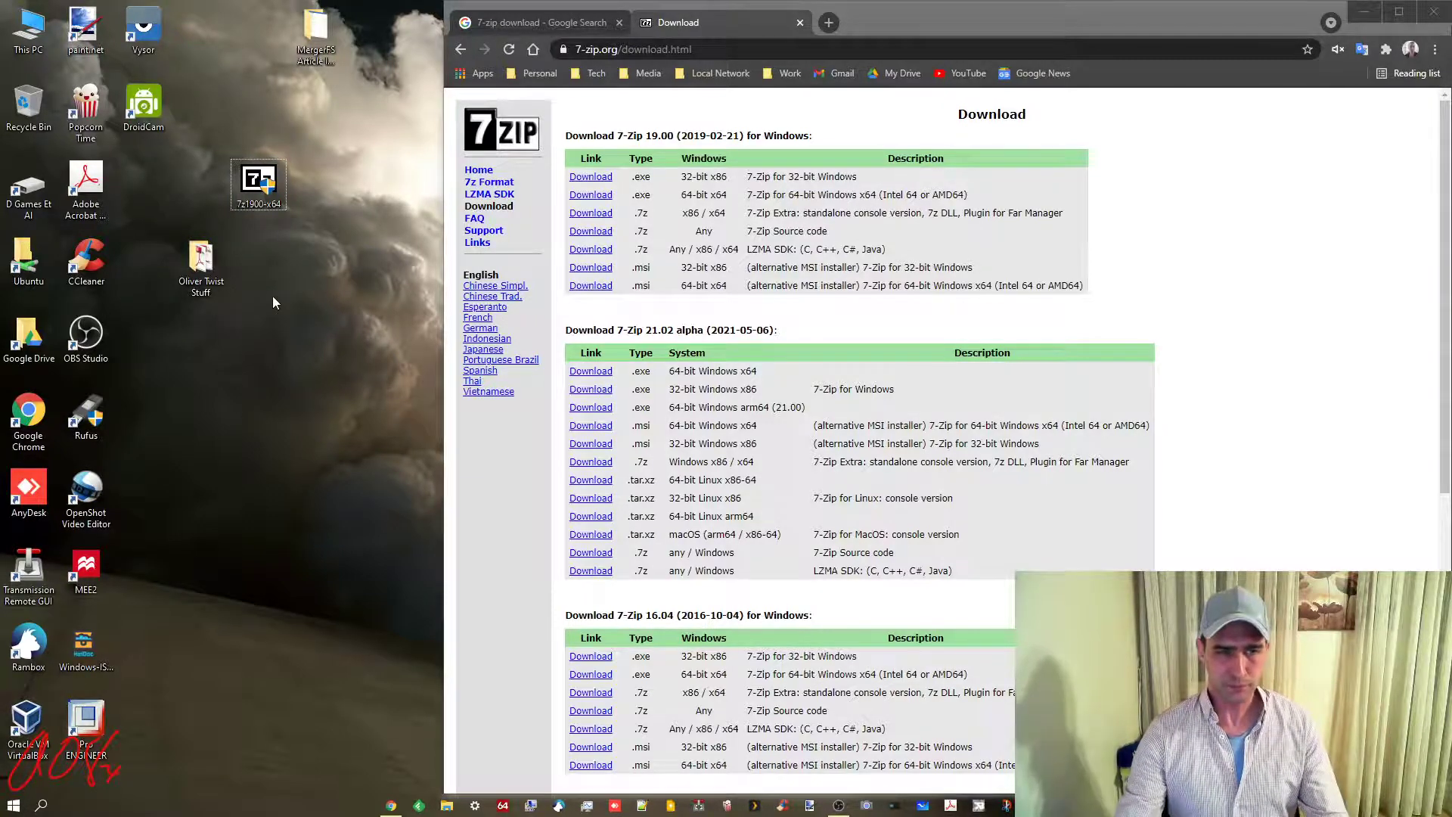
{"action": "double_click", "coordinate": [201, 265]}
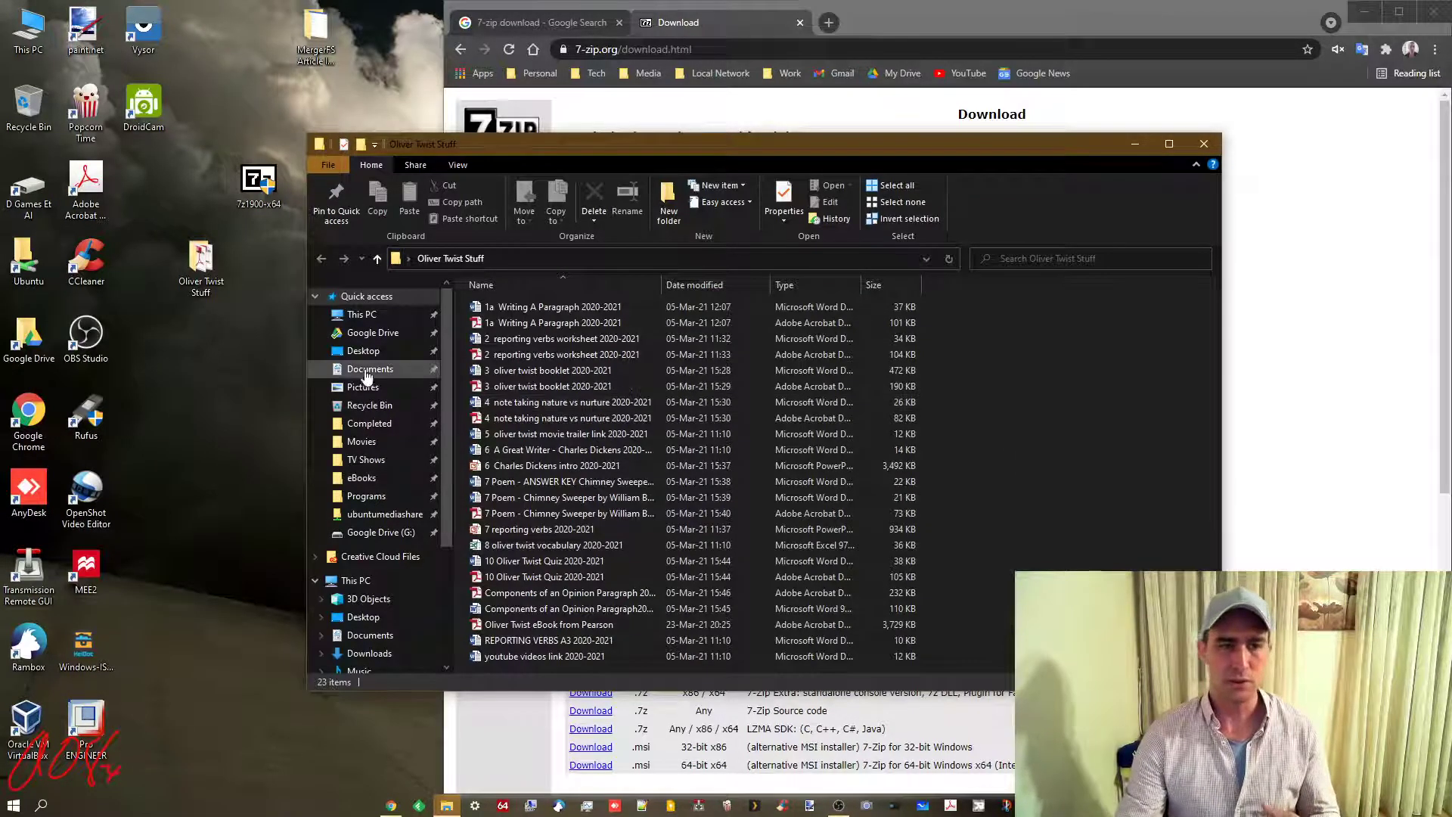
{"action": "right_click", "coordinate": [200, 257]}
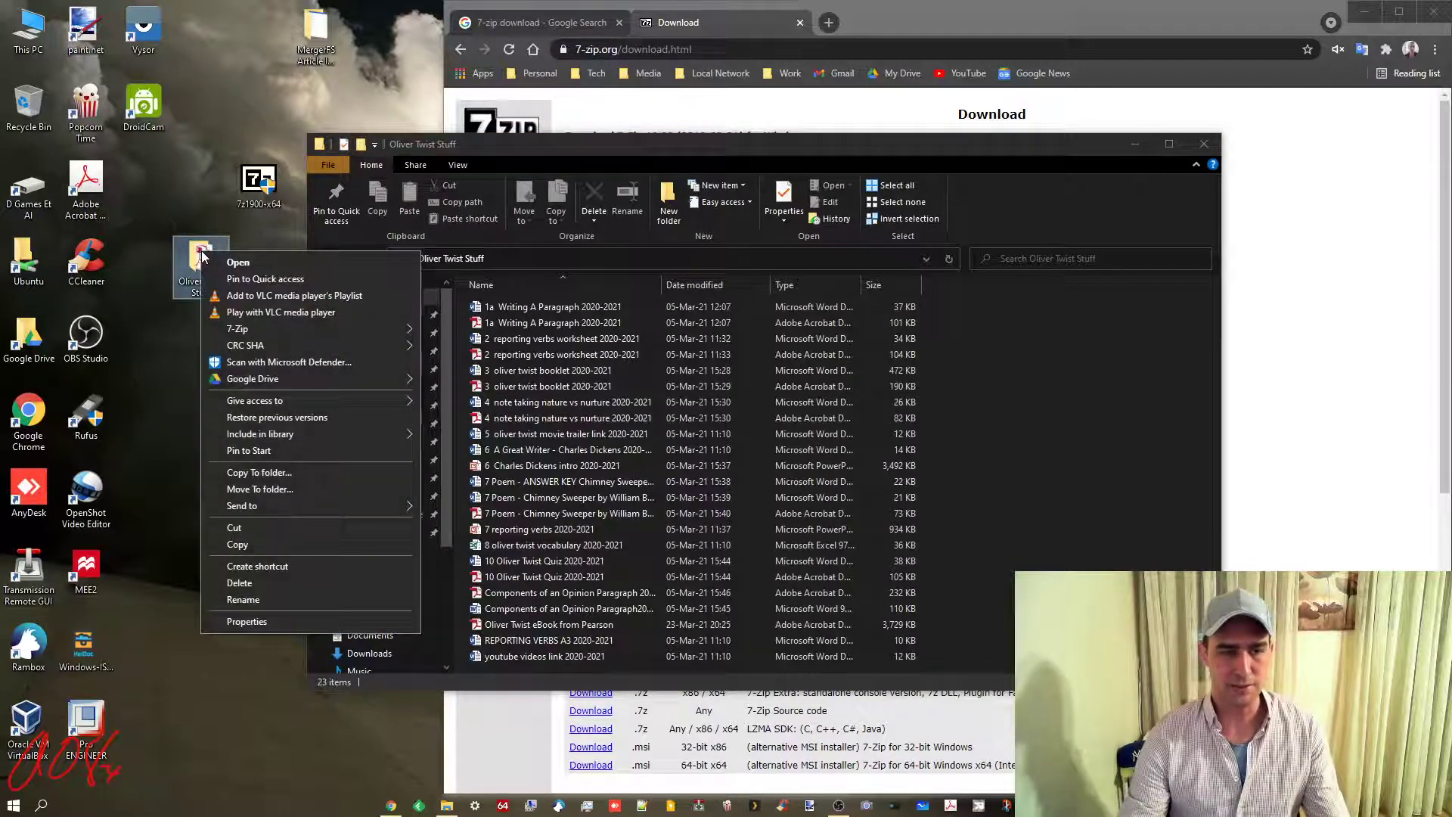
{"action": "mouse_move", "coordinate": [277, 327]}
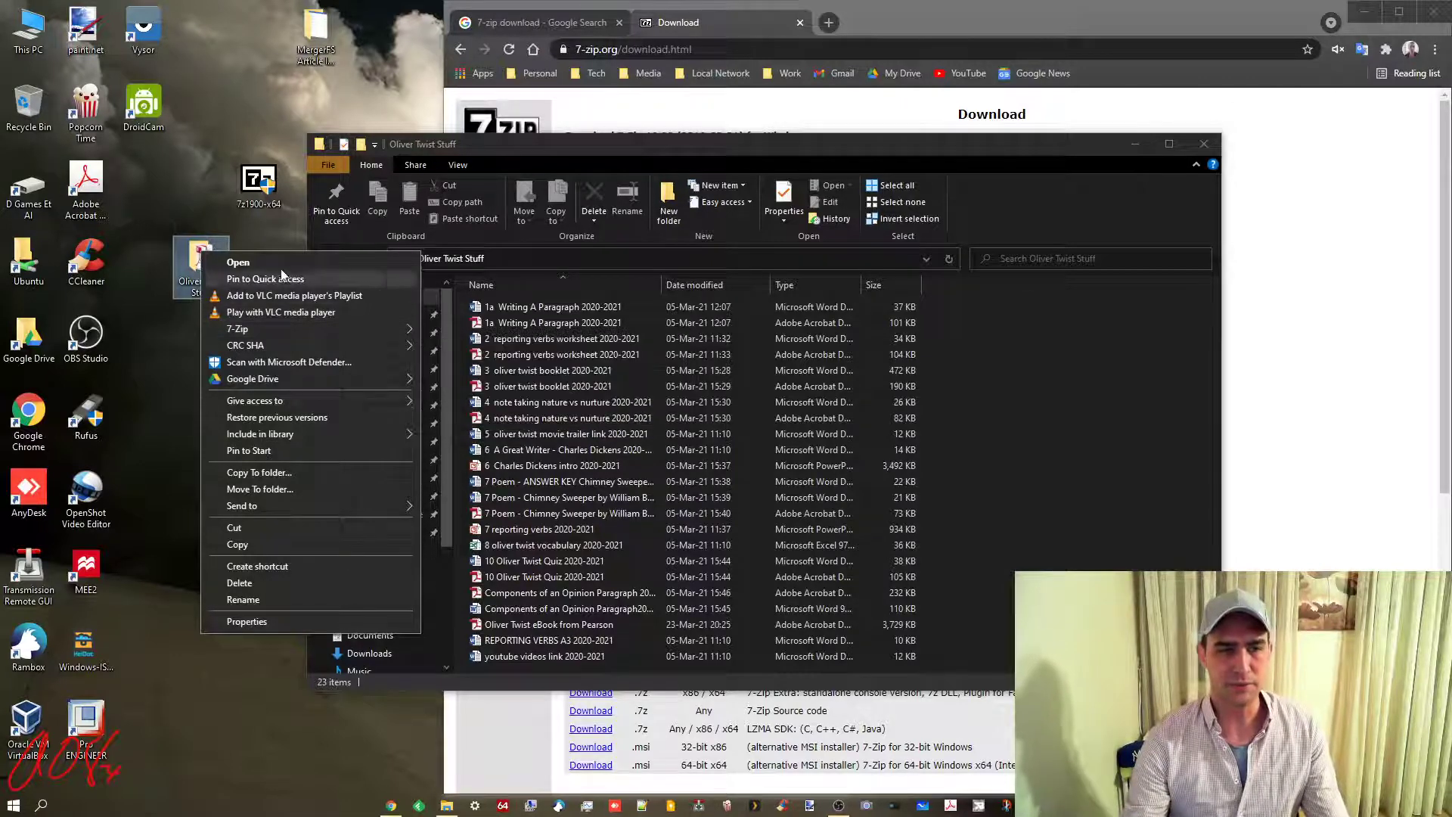
{"action": "left_click", "coordinate": [267, 233]}
{"action": "left_click", "coordinate": [1105, 414]}
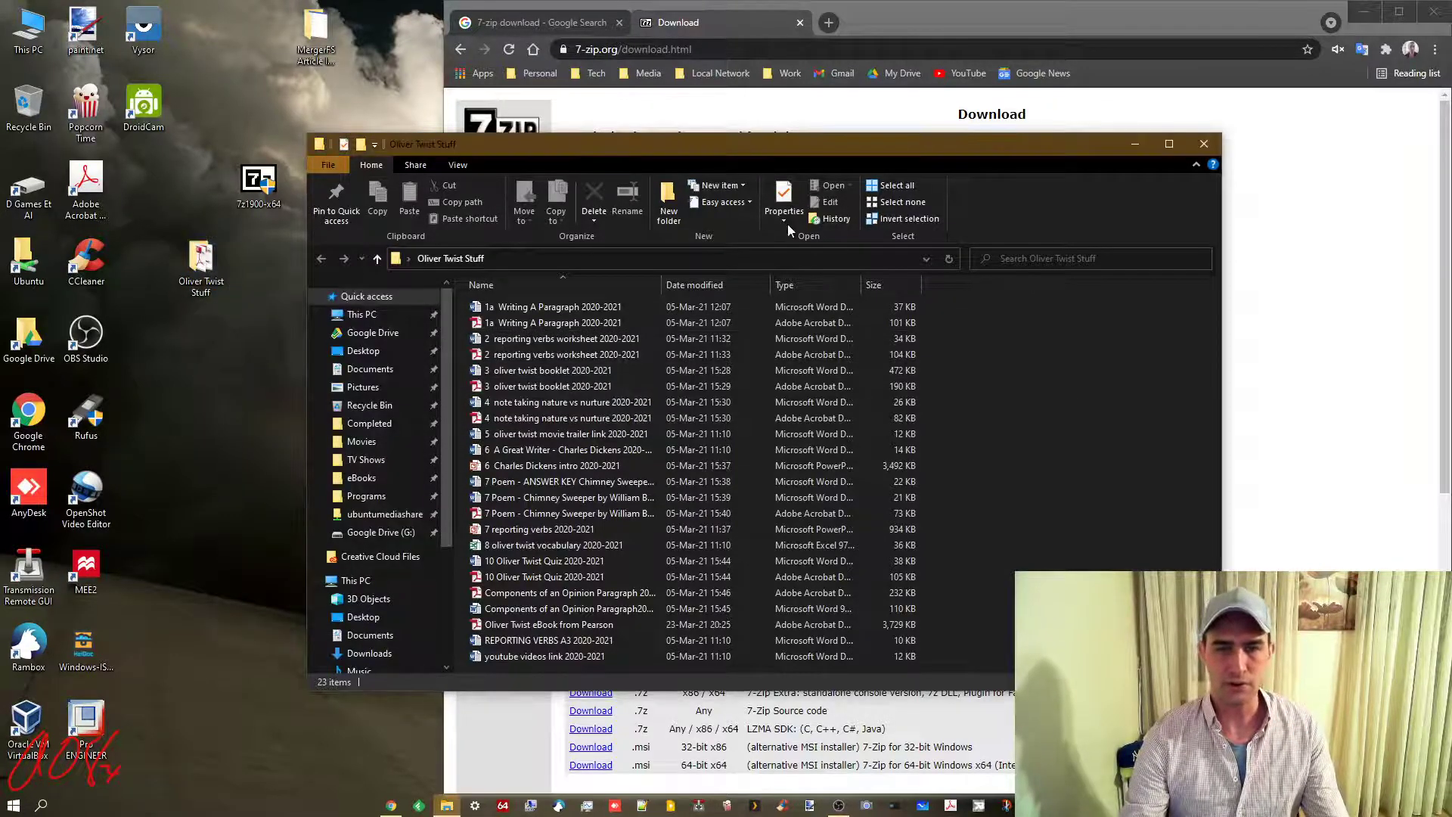
{"action": "key", "text": "ctrl+a"}
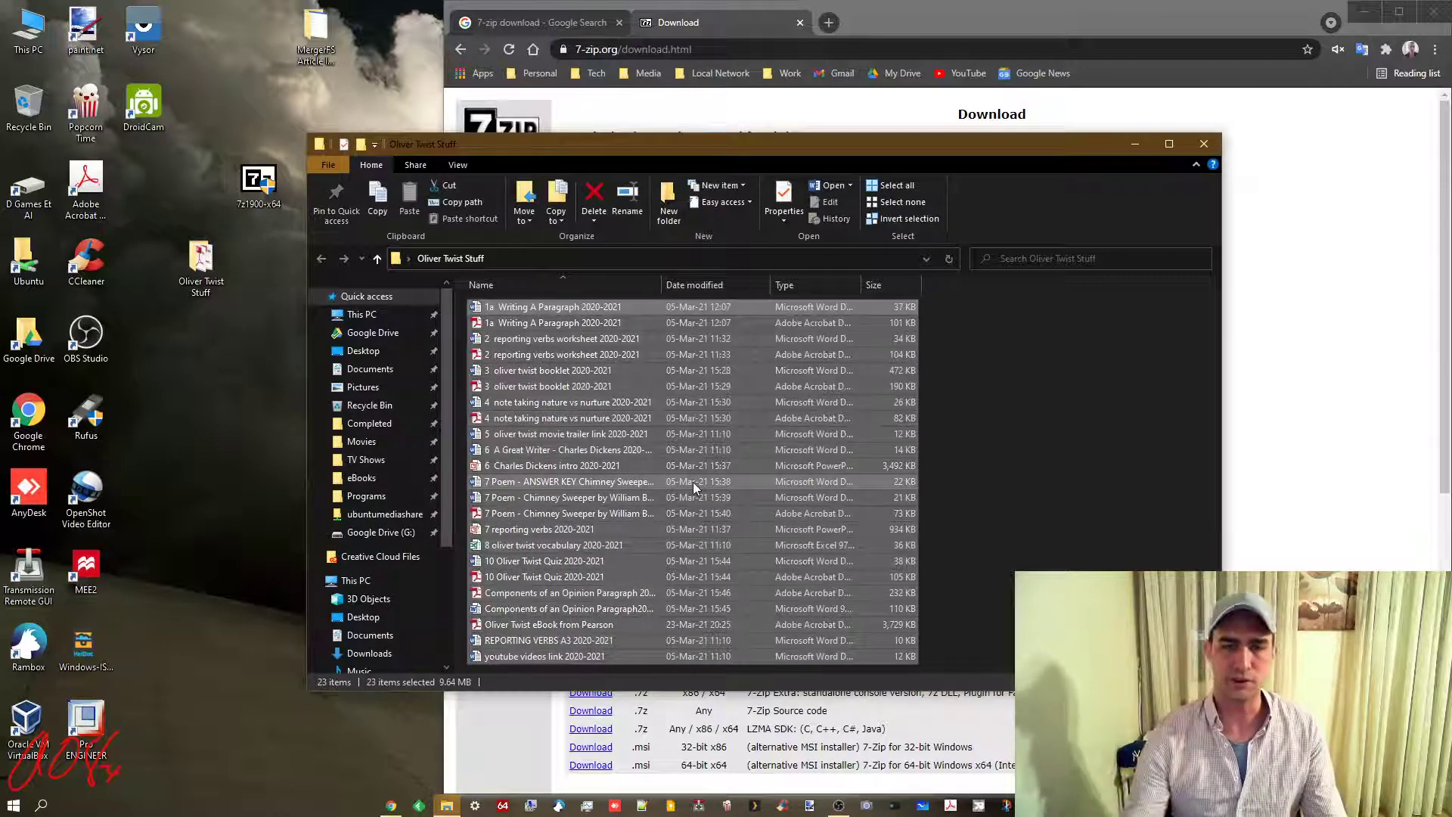
Start a 7-Zip Add to Archive for the selected files, keeping zip as the format
{"action": "right_click", "coordinate": [554, 384]}
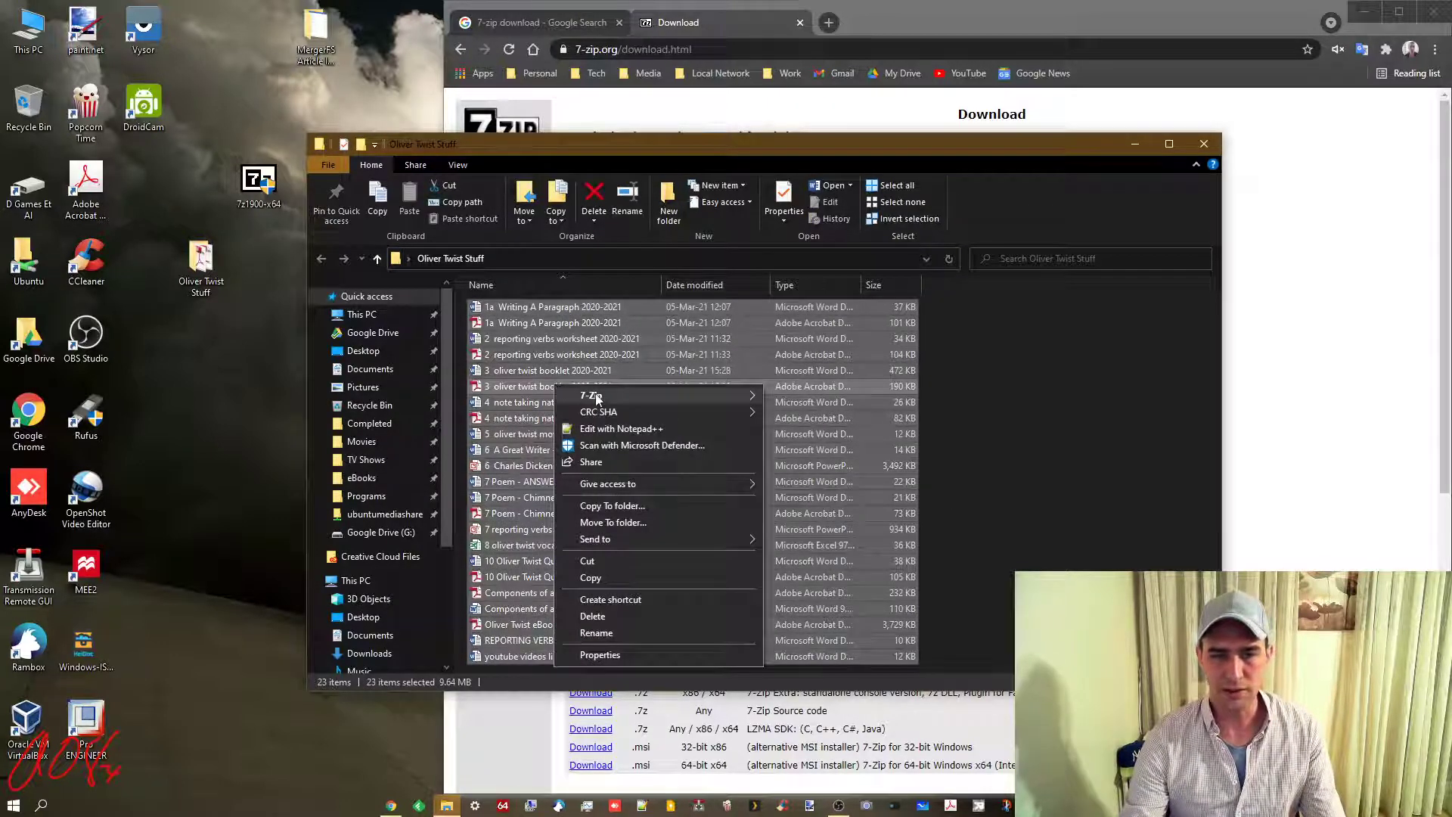
{"action": "mouse_move", "coordinate": [597, 396]}
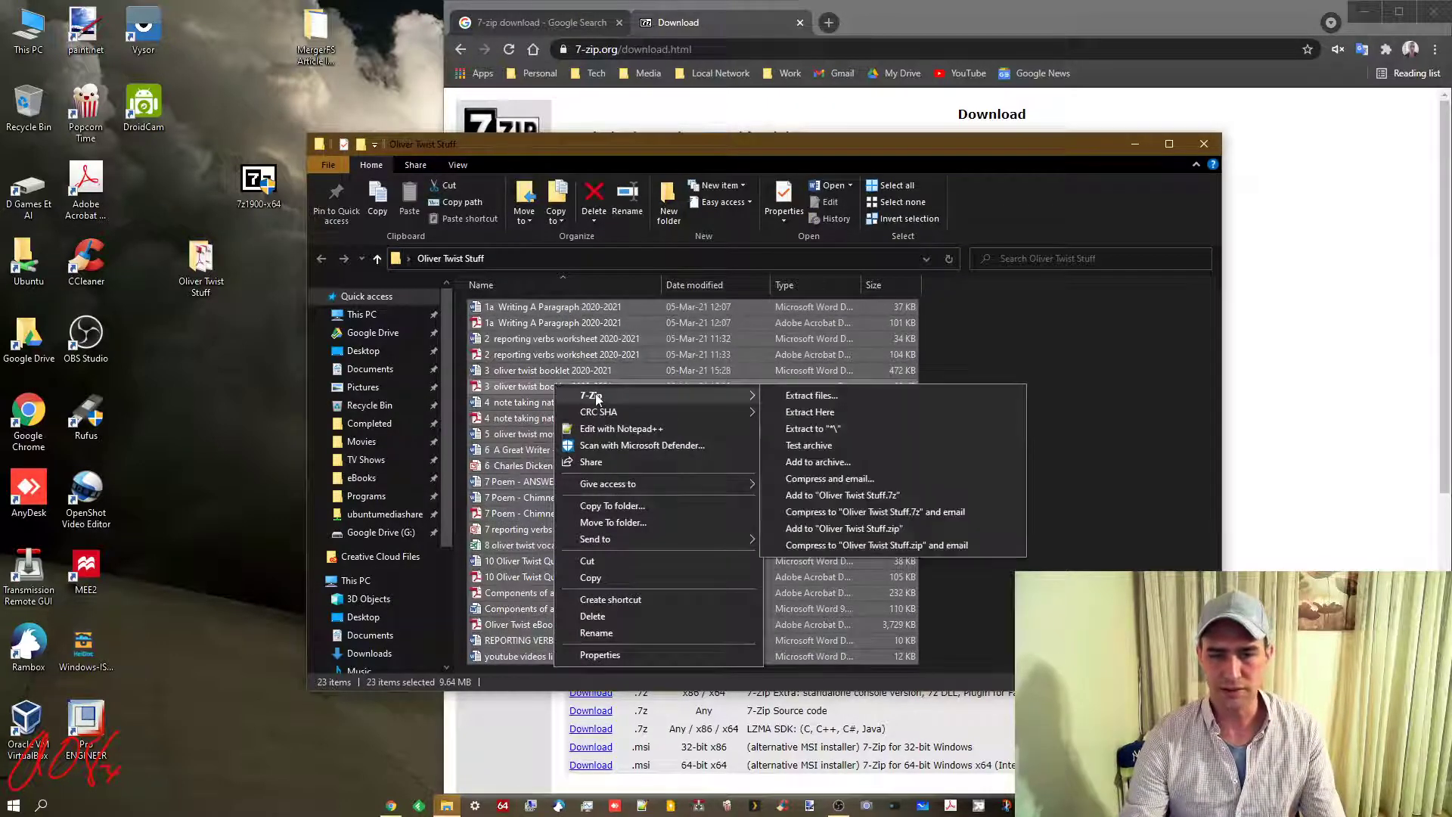
{"action": "left_click", "coordinate": [829, 463]}
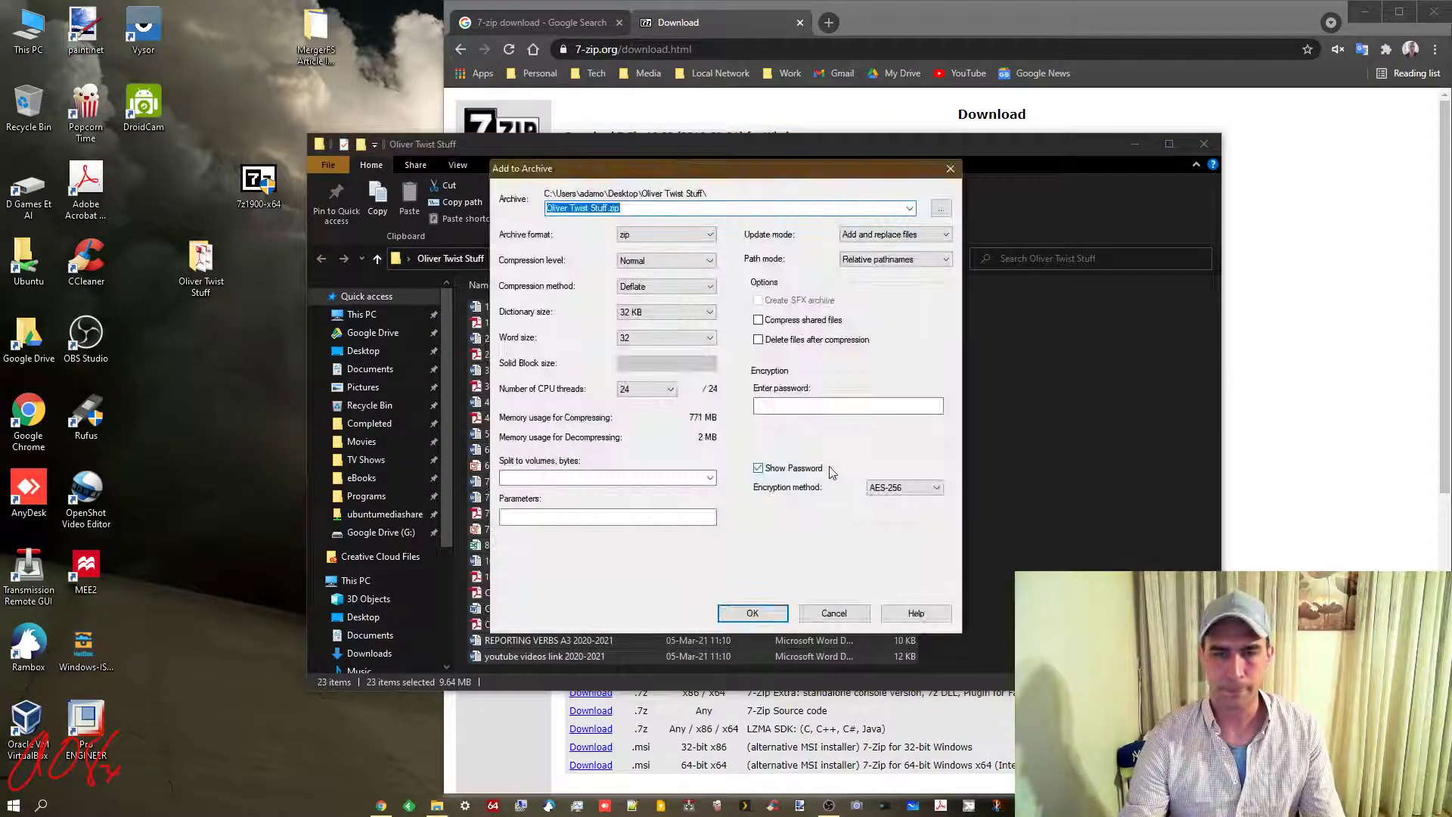
{"action": "left_click", "coordinate": [631, 208]}
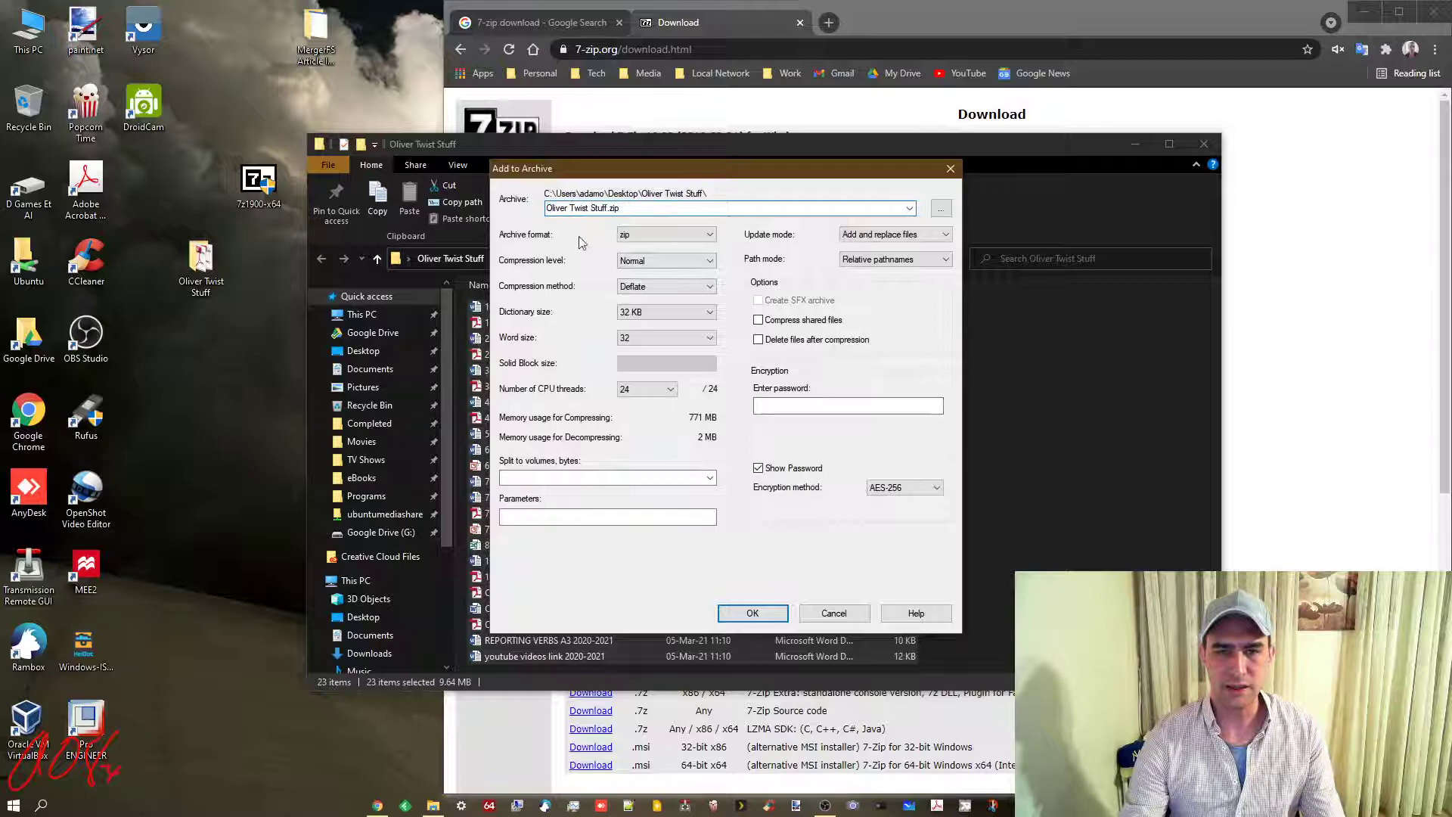
{"action": "left_click", "coordinate": [671, 237]}
{"action": "left_click", "coordinate": [677, 241]}
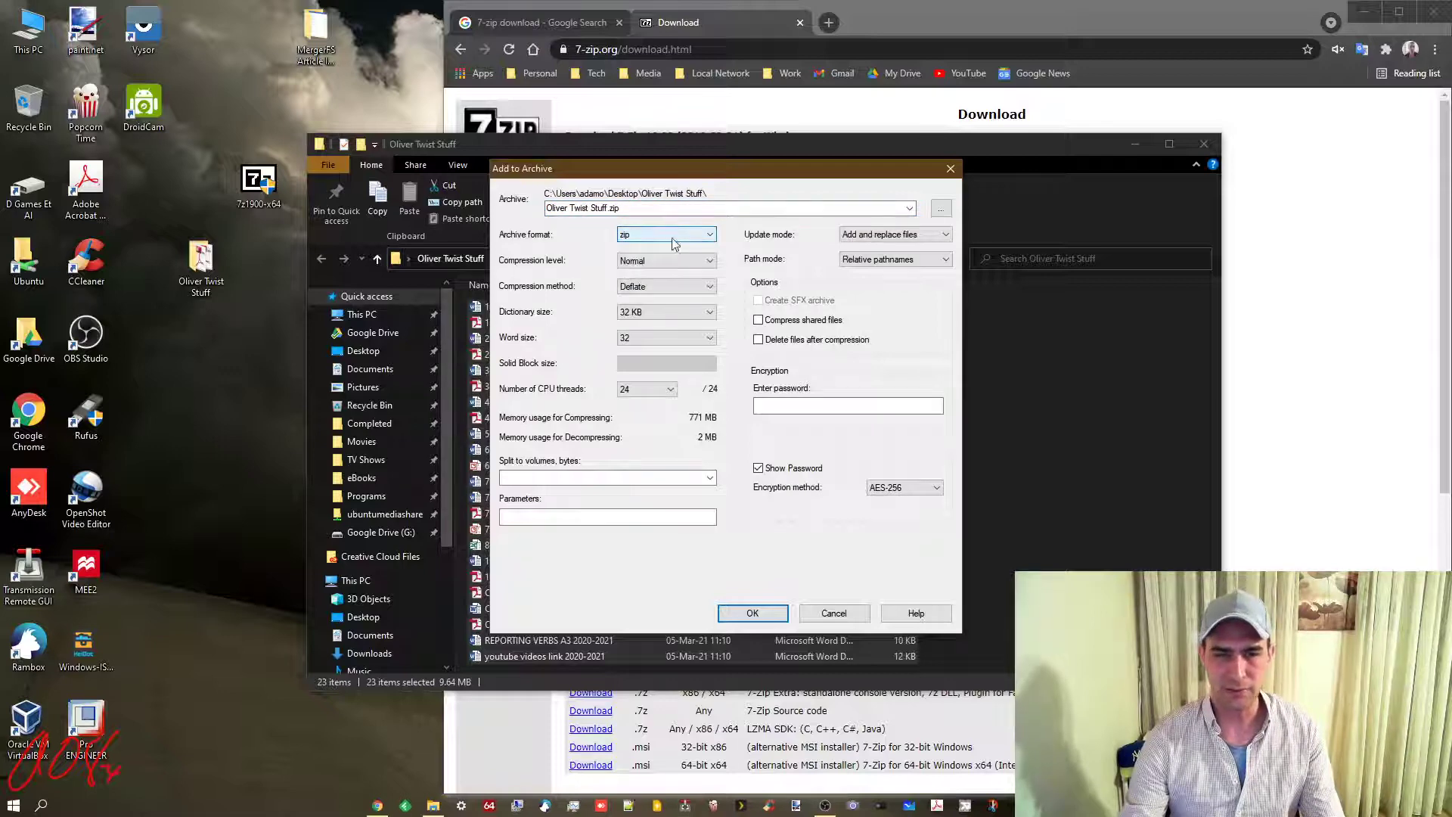
{"action": "key", "text": "shift+Tab"}
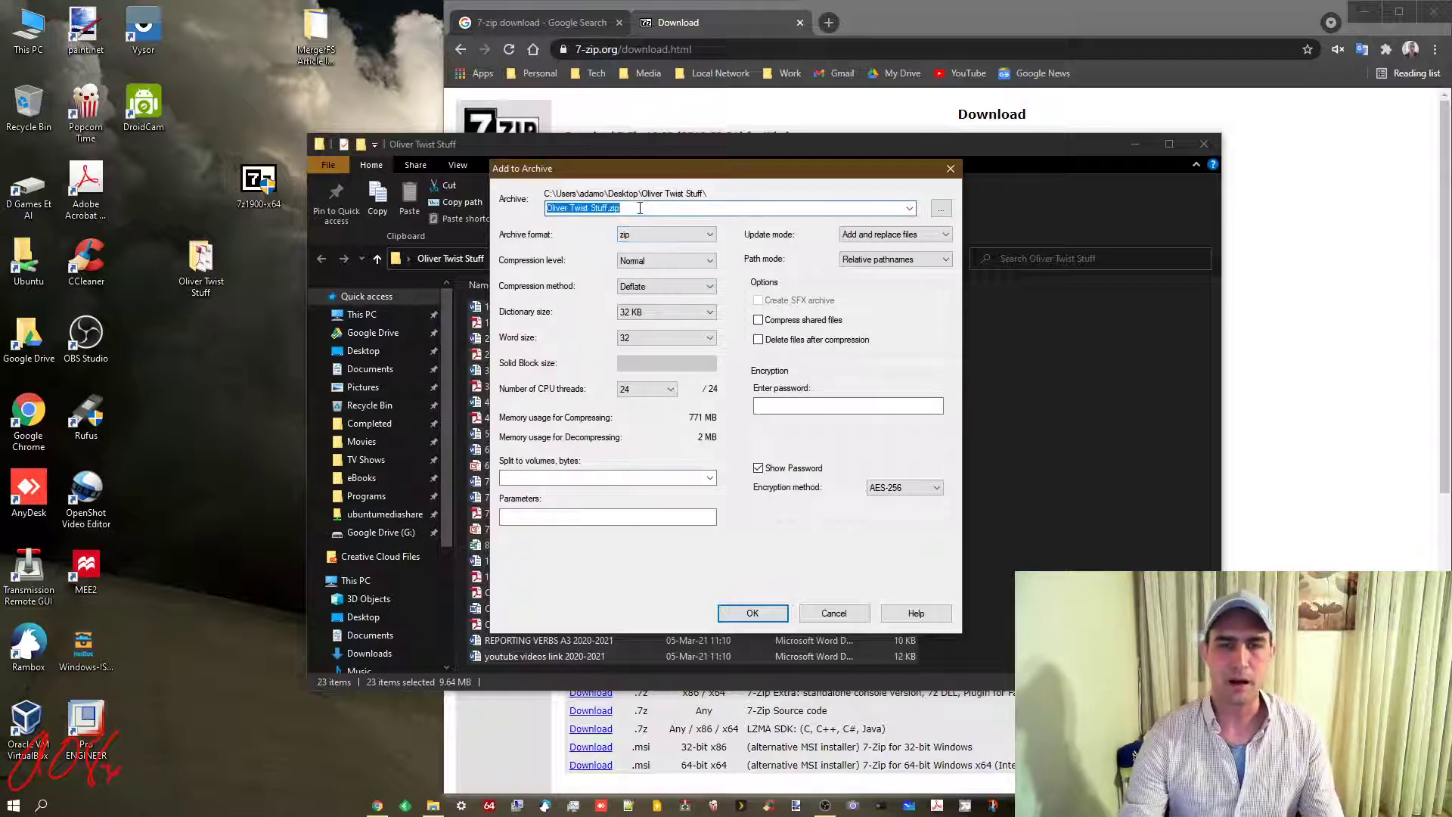
{"action": "left_click", "coordinate": [546, 209]}
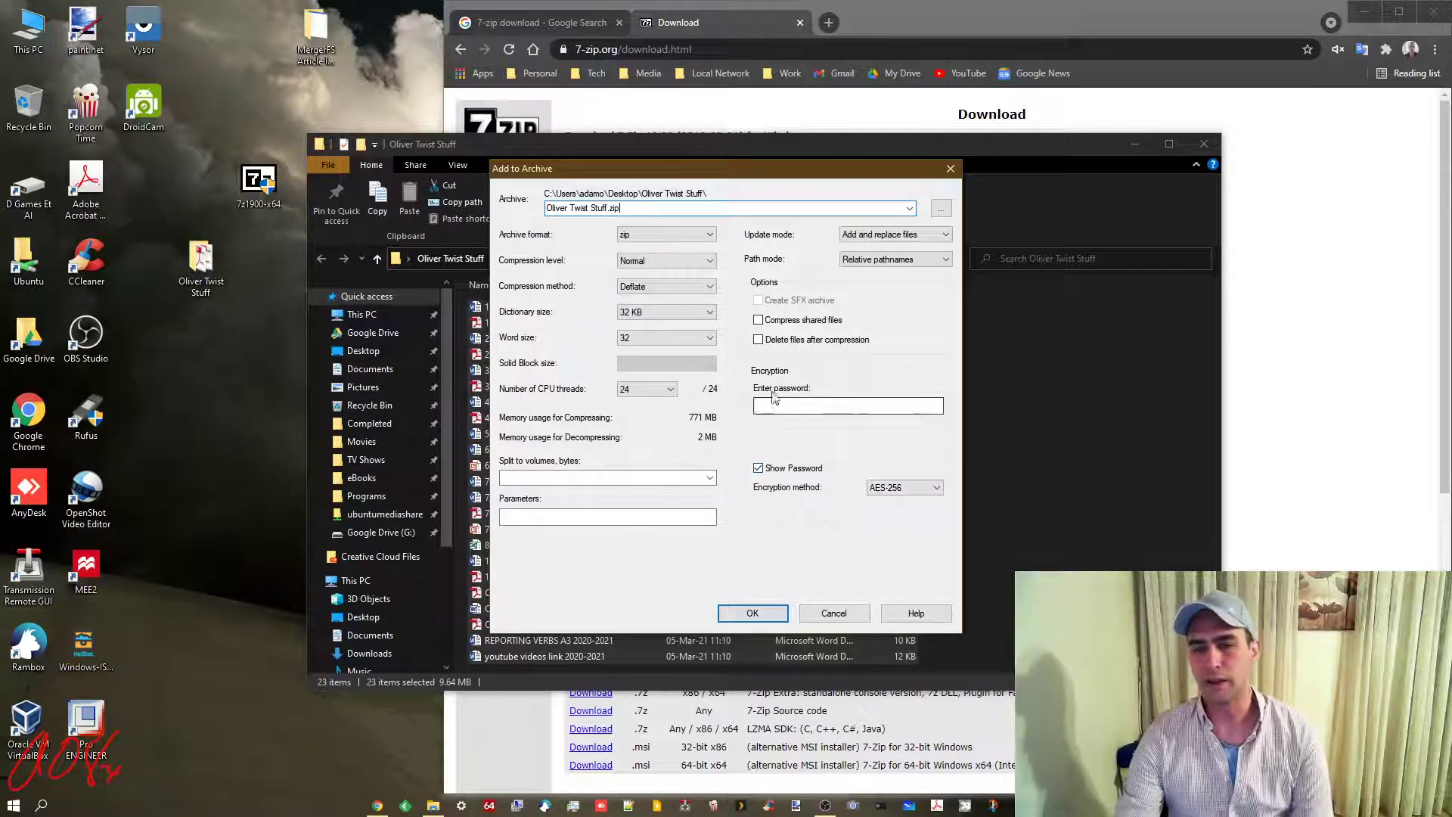
Enter the archive password with Show Password ticked and create the AES-256 encrypted zip
{"action": "left_click", "coordinate": [785, 473]}
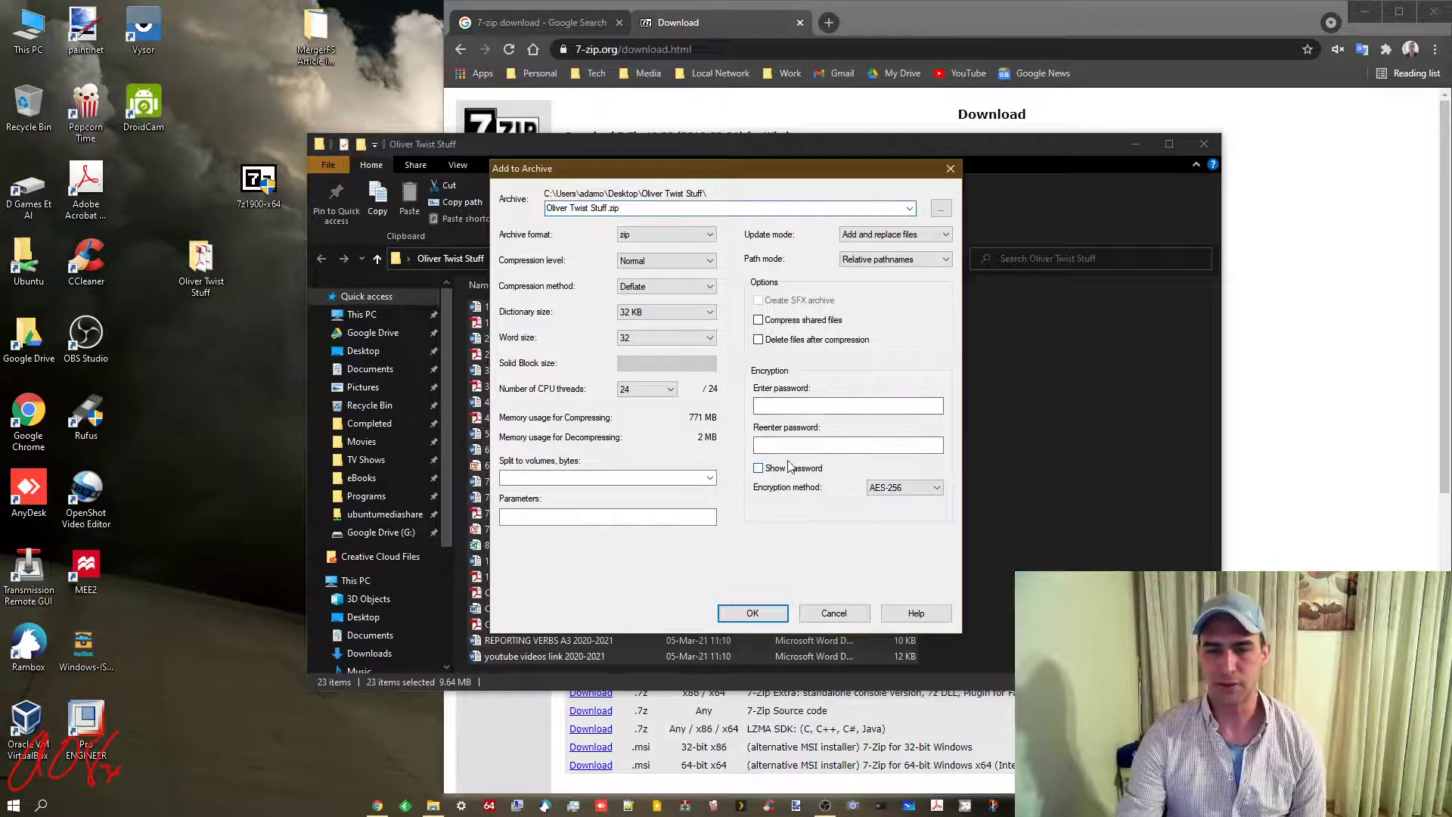
{"action": "left_click", "coordinate": [788, 406]}
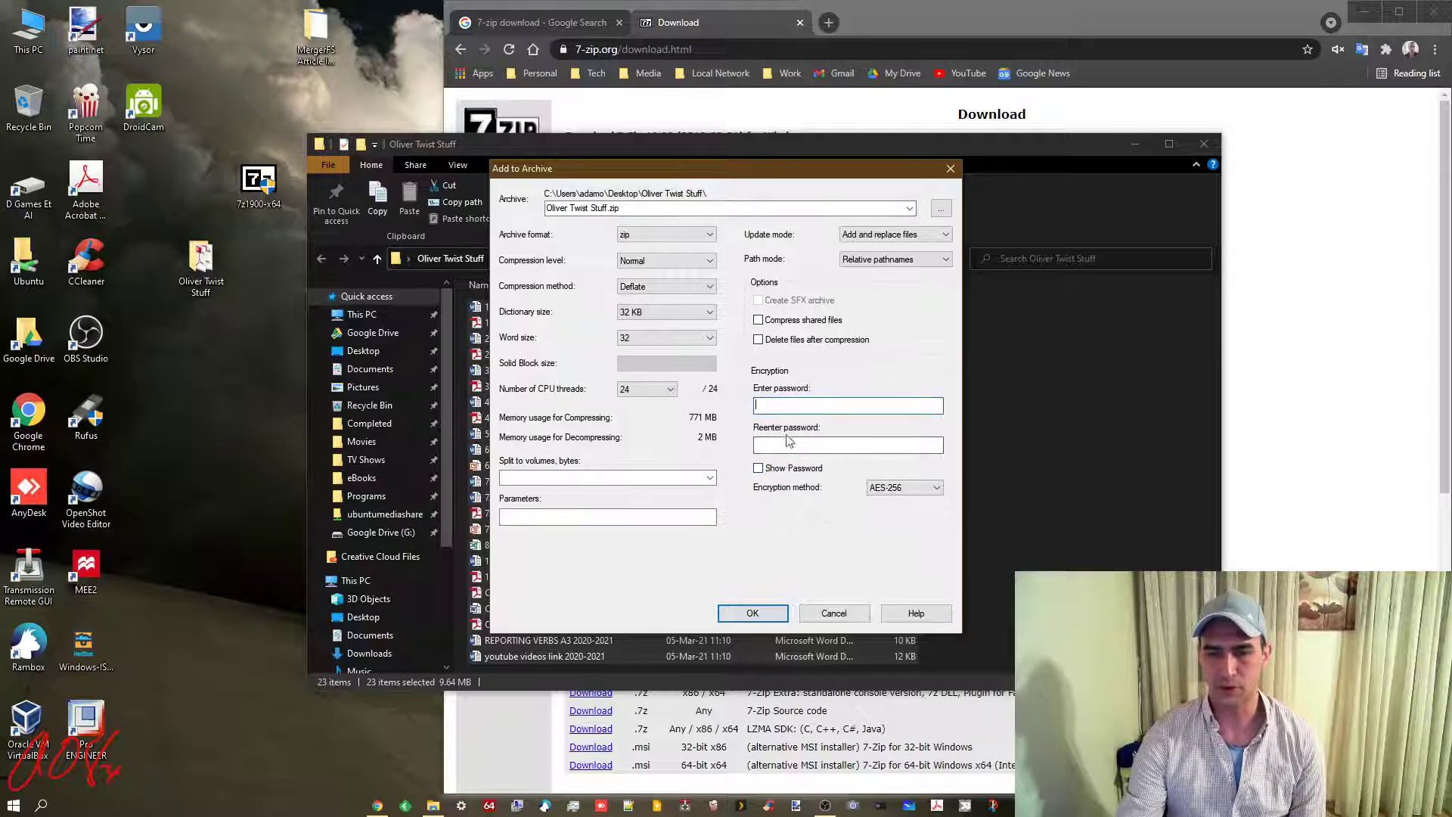
{"action": "left_click", "coordinate": [783, 469]}
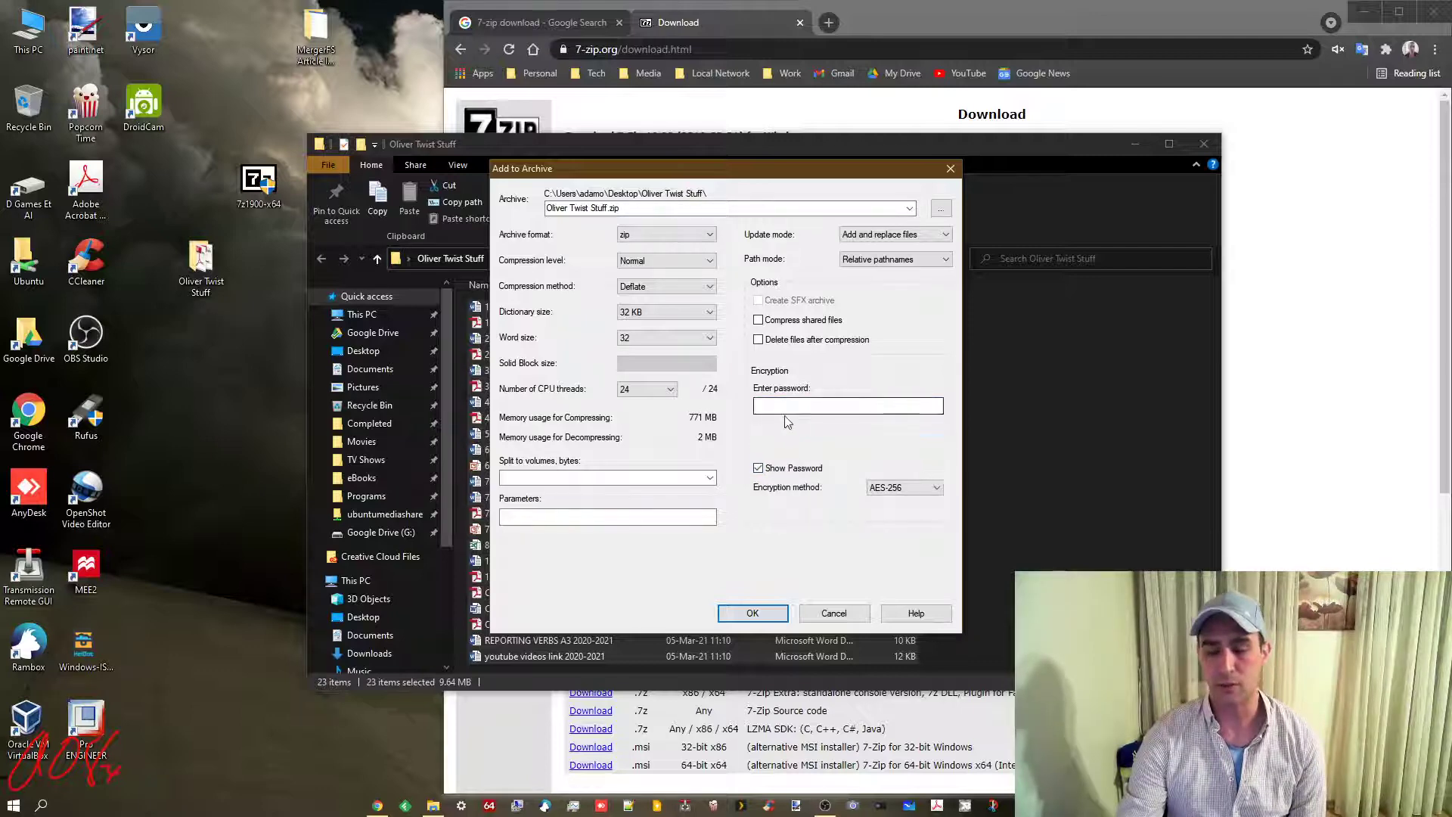
{"action": "left_click", "coordinate": [795, 473]}
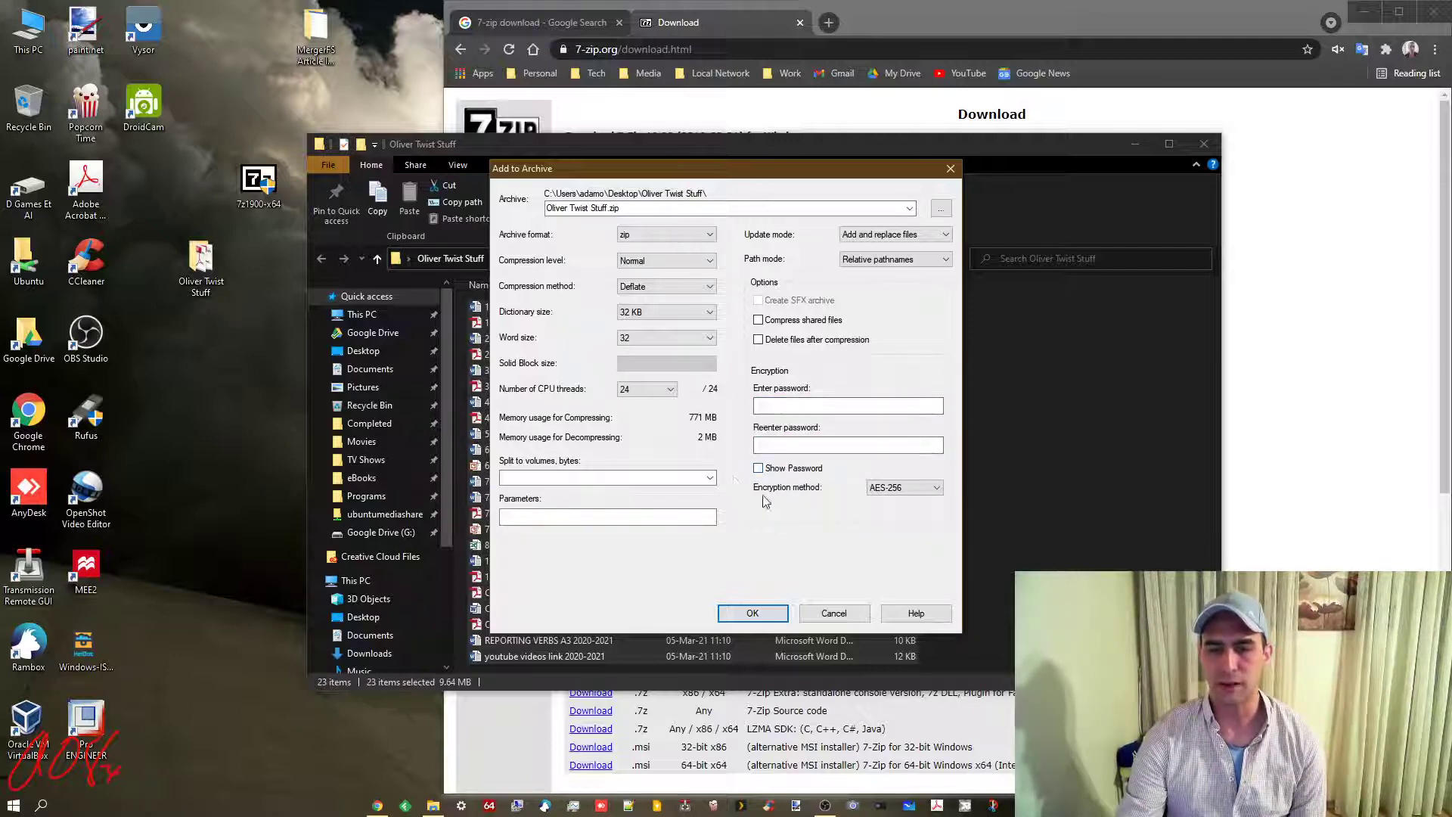
{"action": "left_click", "coordinate": [781, 406]}
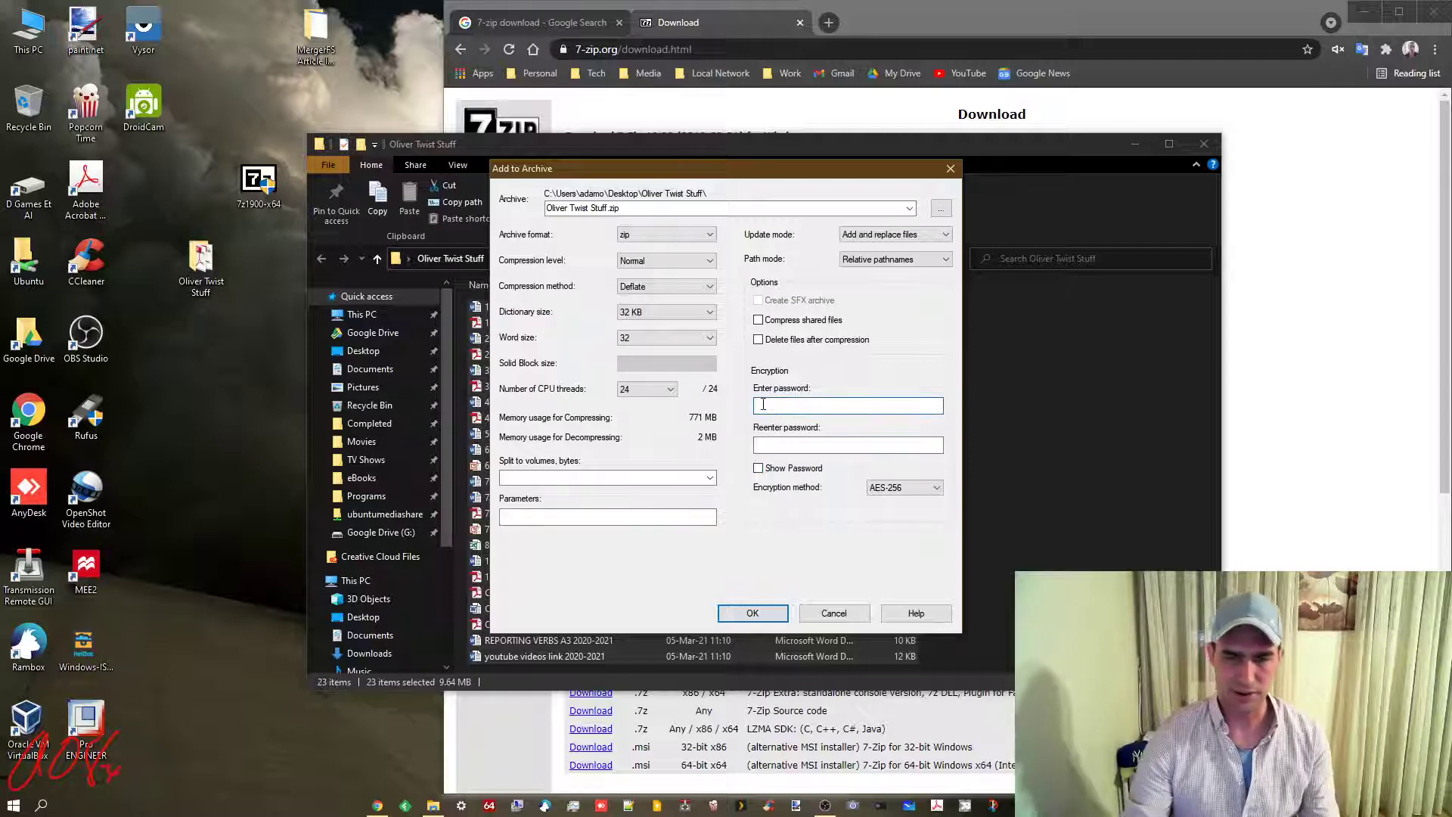
{"action": "left_click", "coordinate": [759, 468]}
{"action": "left_click", "coordinate": [779, 406]}
{"action": "type", "text": "password"}
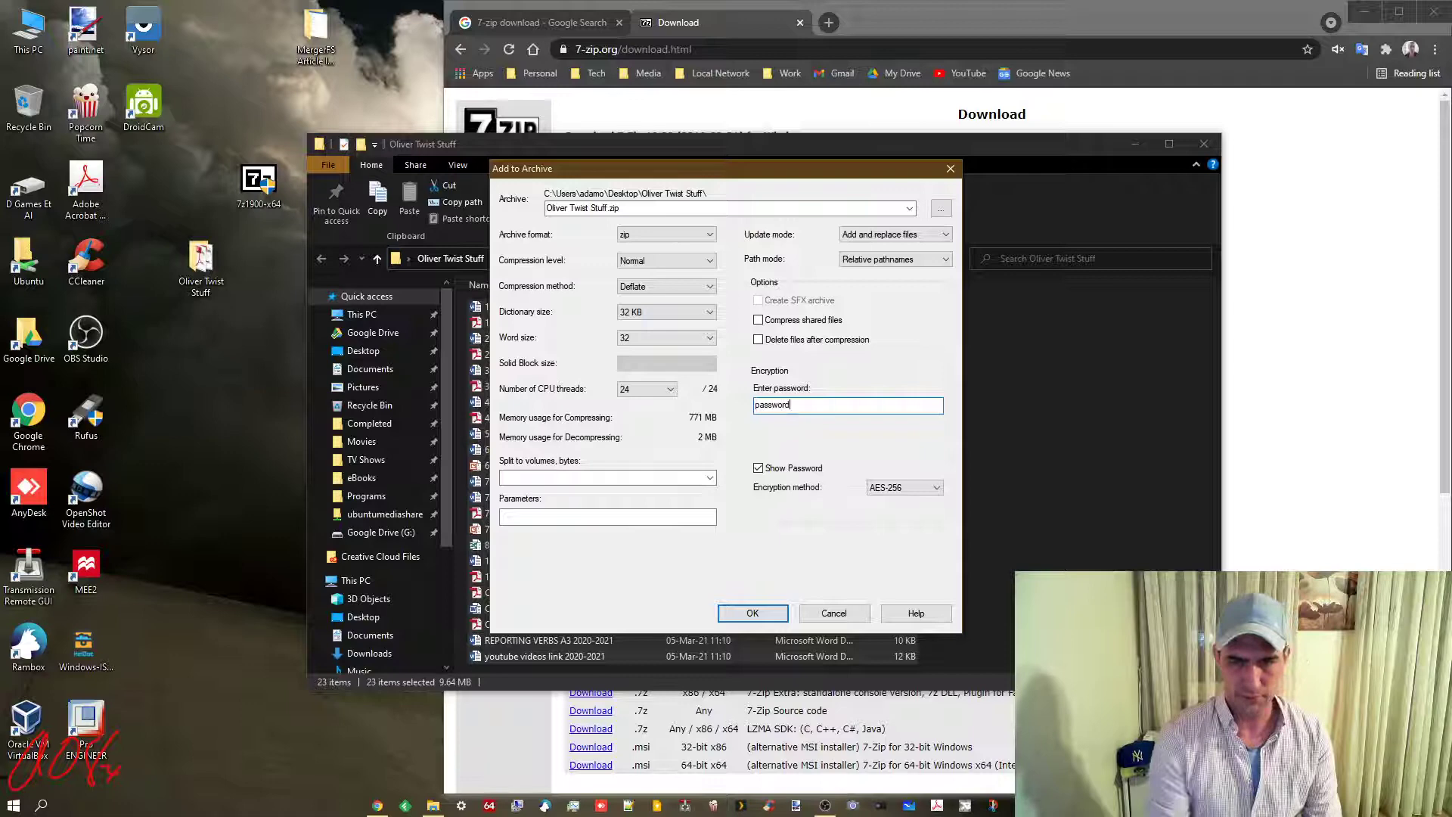
{"action": "left_click", "coordinate": [752, 612]}
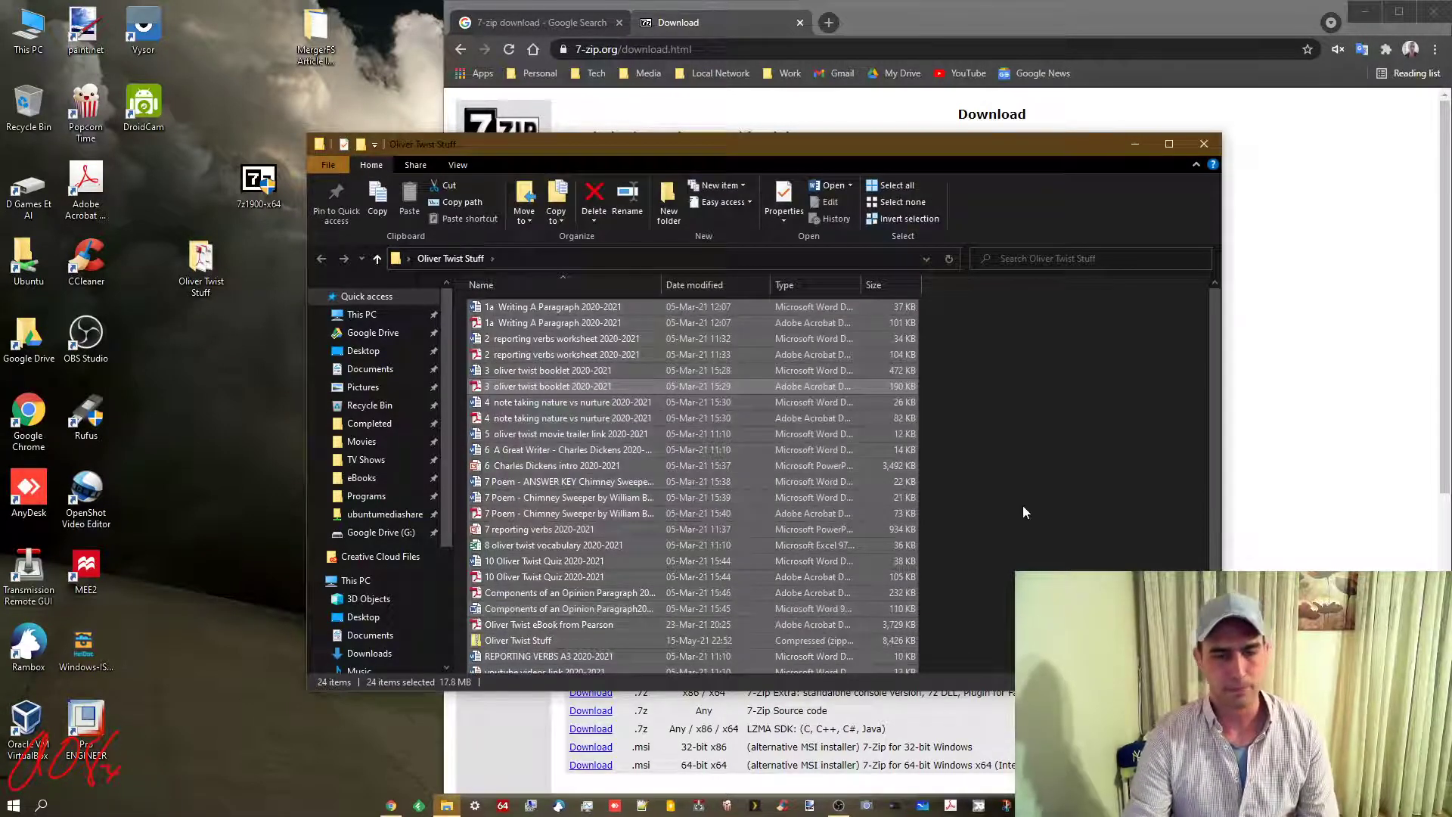
Move the new Oliver Twist Stuff zip onto the desktop, just below the folder
{"action": "left_click", "coordinate": [549, 643]}
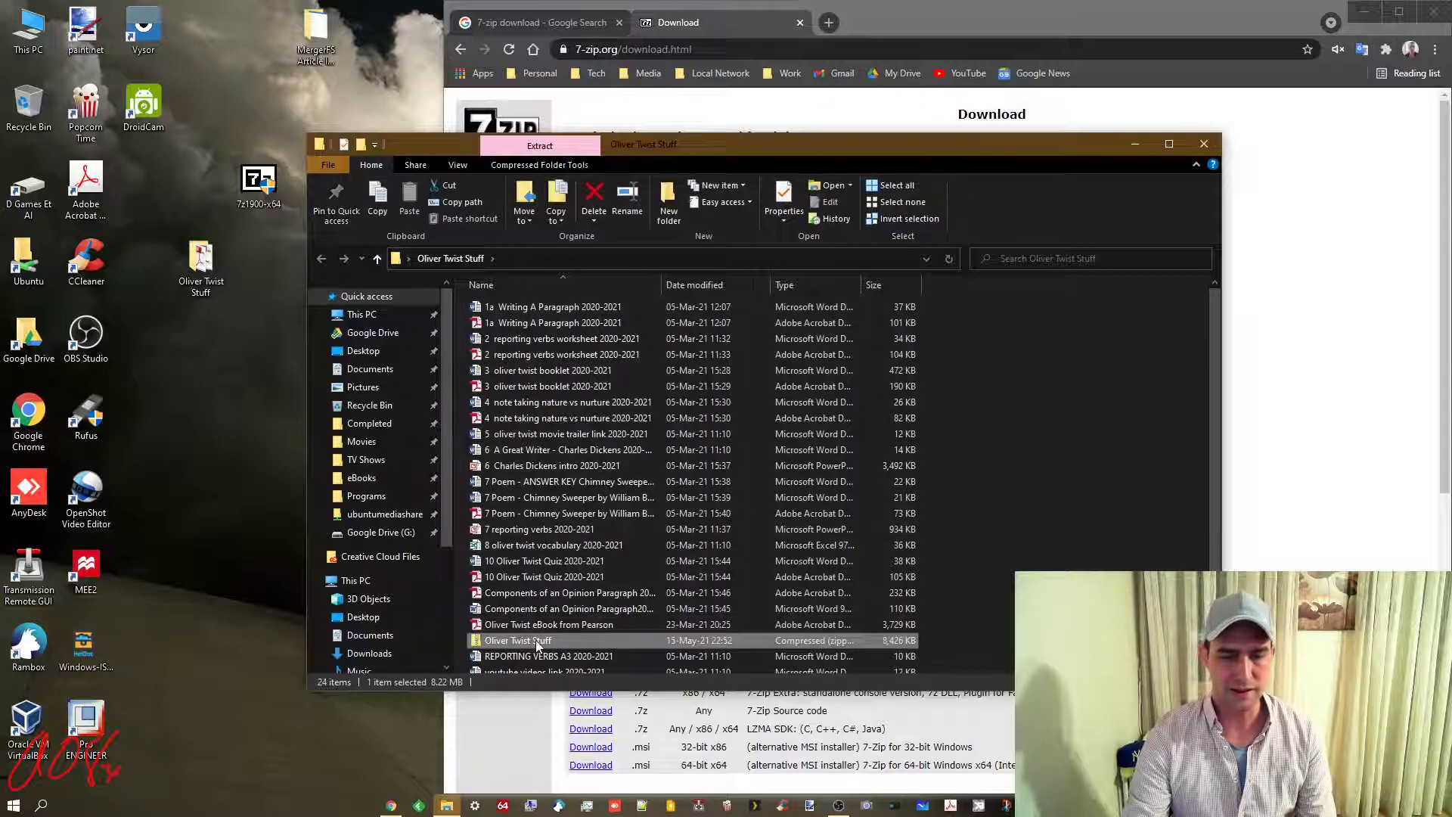
{"action": "left_click_drag", "start_coordinate": [536, 640], "coordinate": [204, 404]}
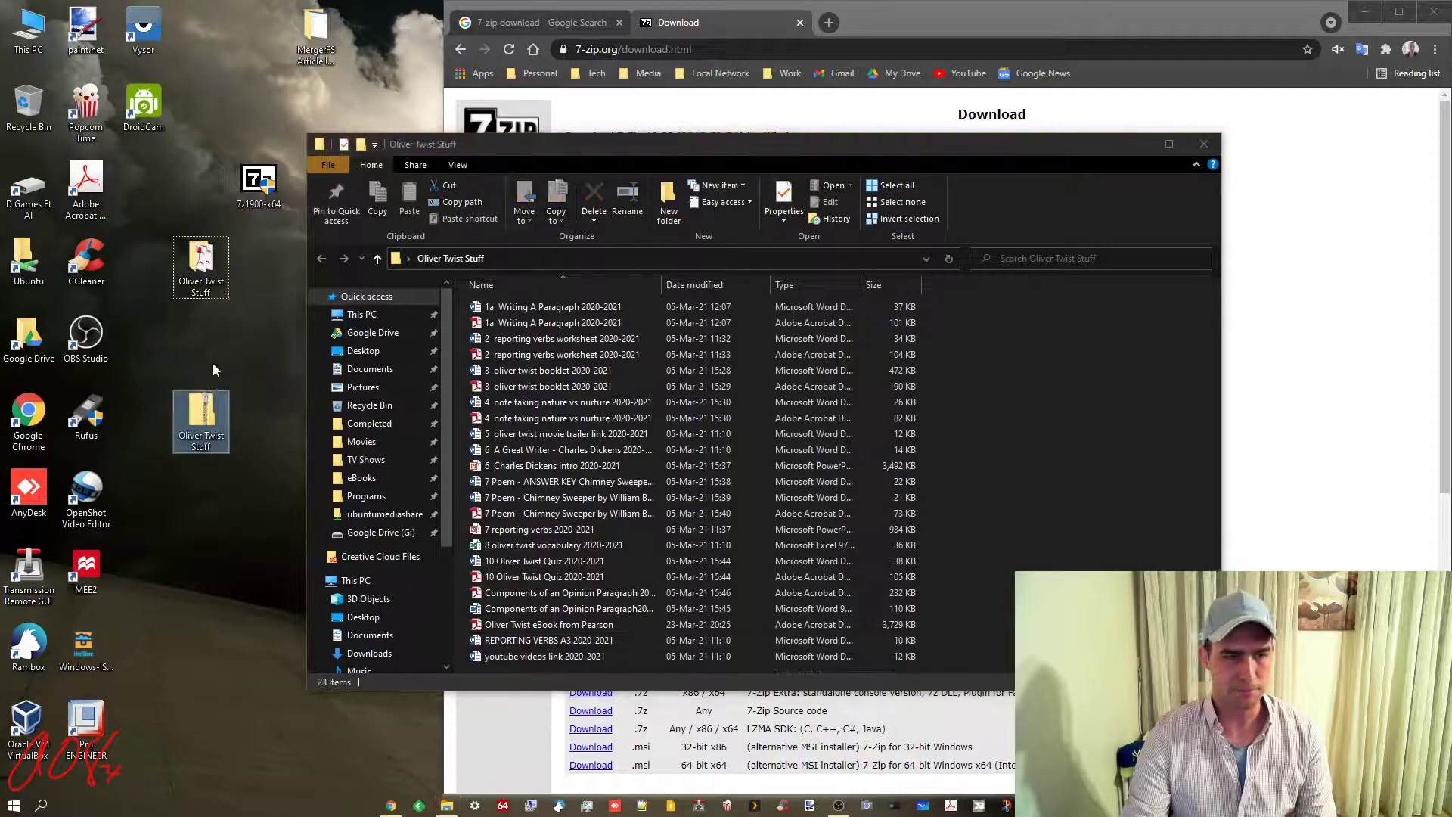
{"action": "left_click", "coordinate": [1203, 144]}
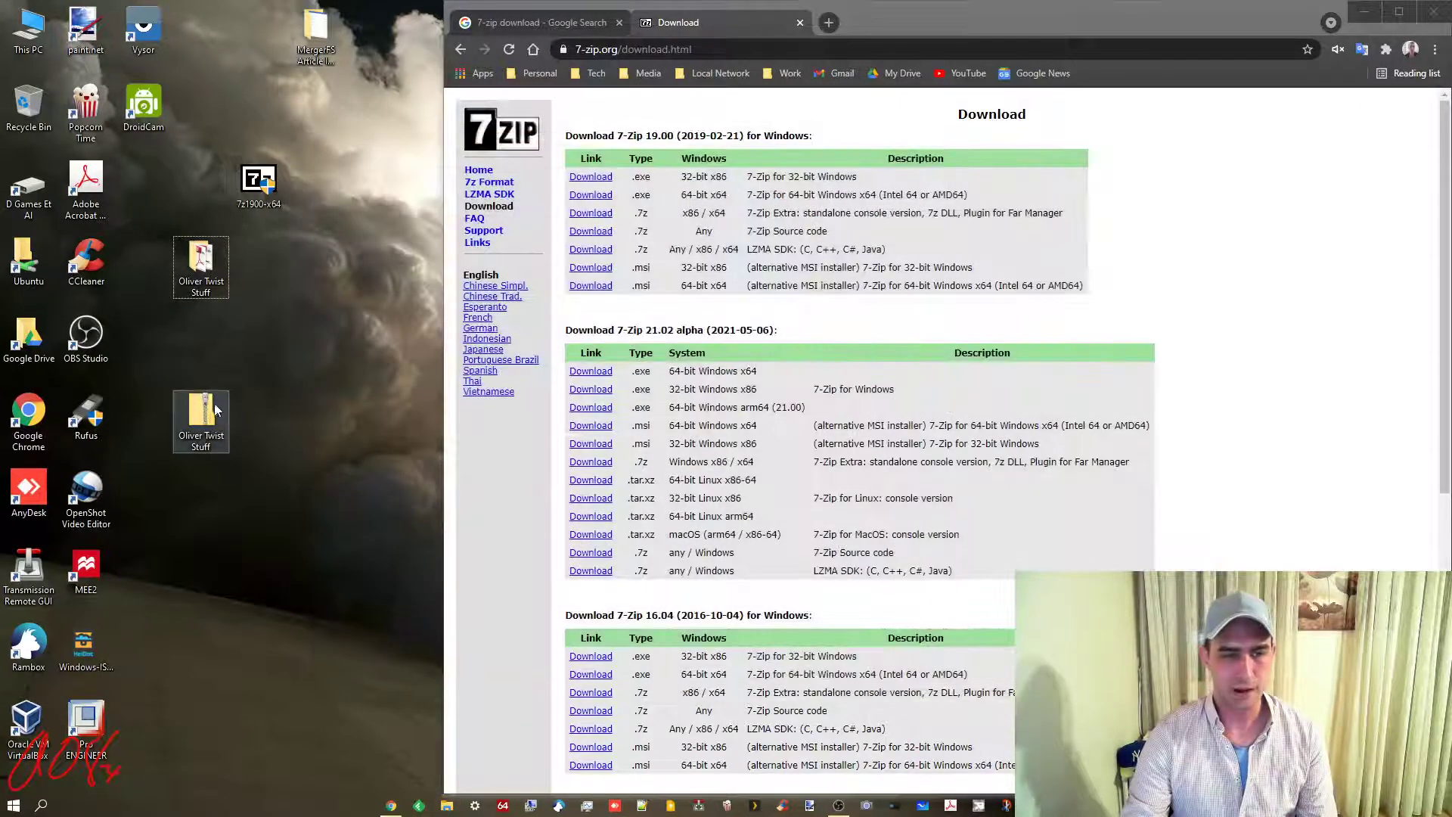
{"action": "left_click_drag", "start_coordinate": [215, 410], "coordinate": [215, 336]}
Open the zip in File Explorer, try a PDF inside, and dismiss the extraction error
{"action": "double_click", "coordinate": [201, 341]}
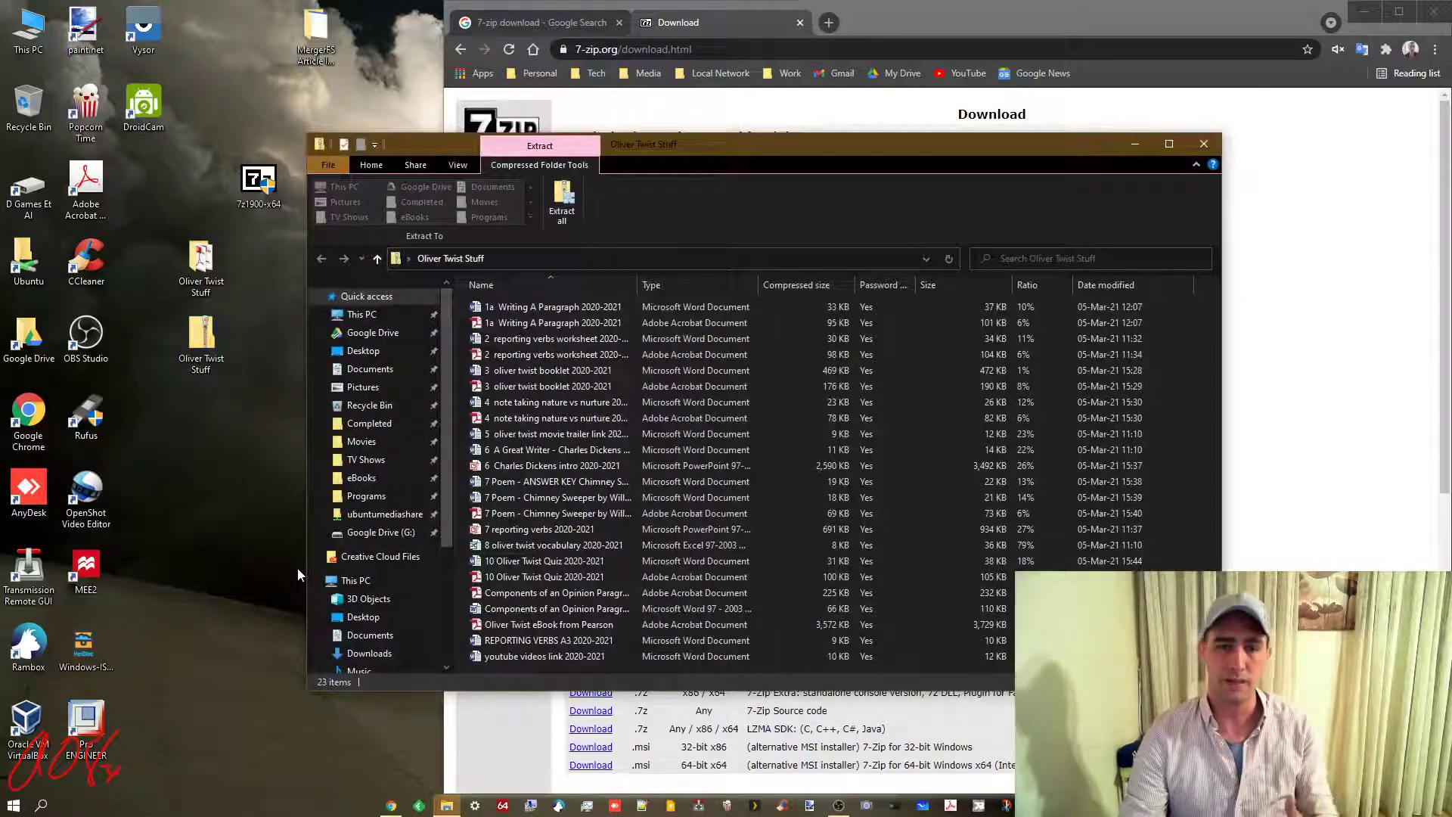
{"action": "double_click", "coordinate": [541, 322]}
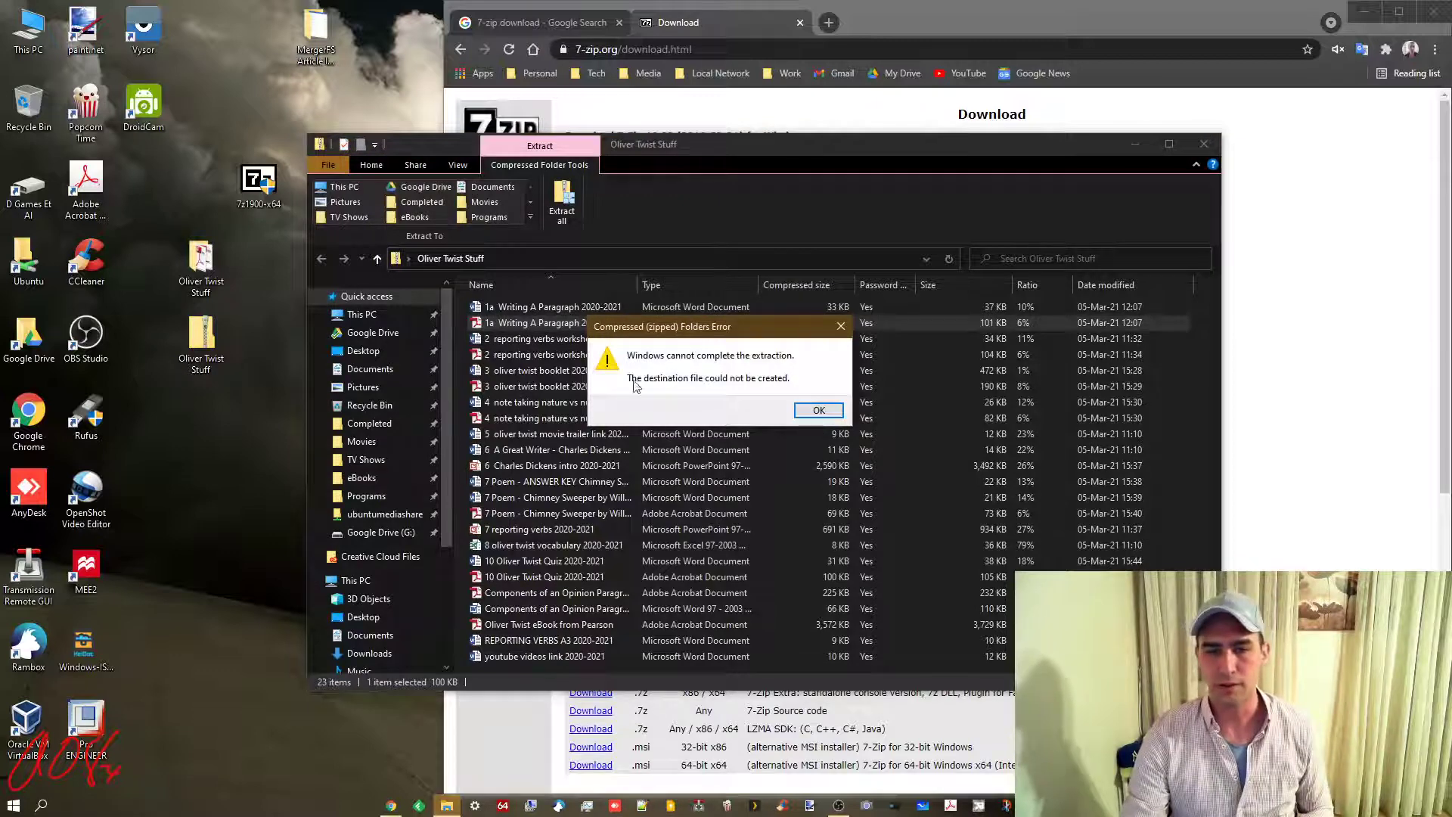
{"action": "left_click", "coordinate": [839, 409]}
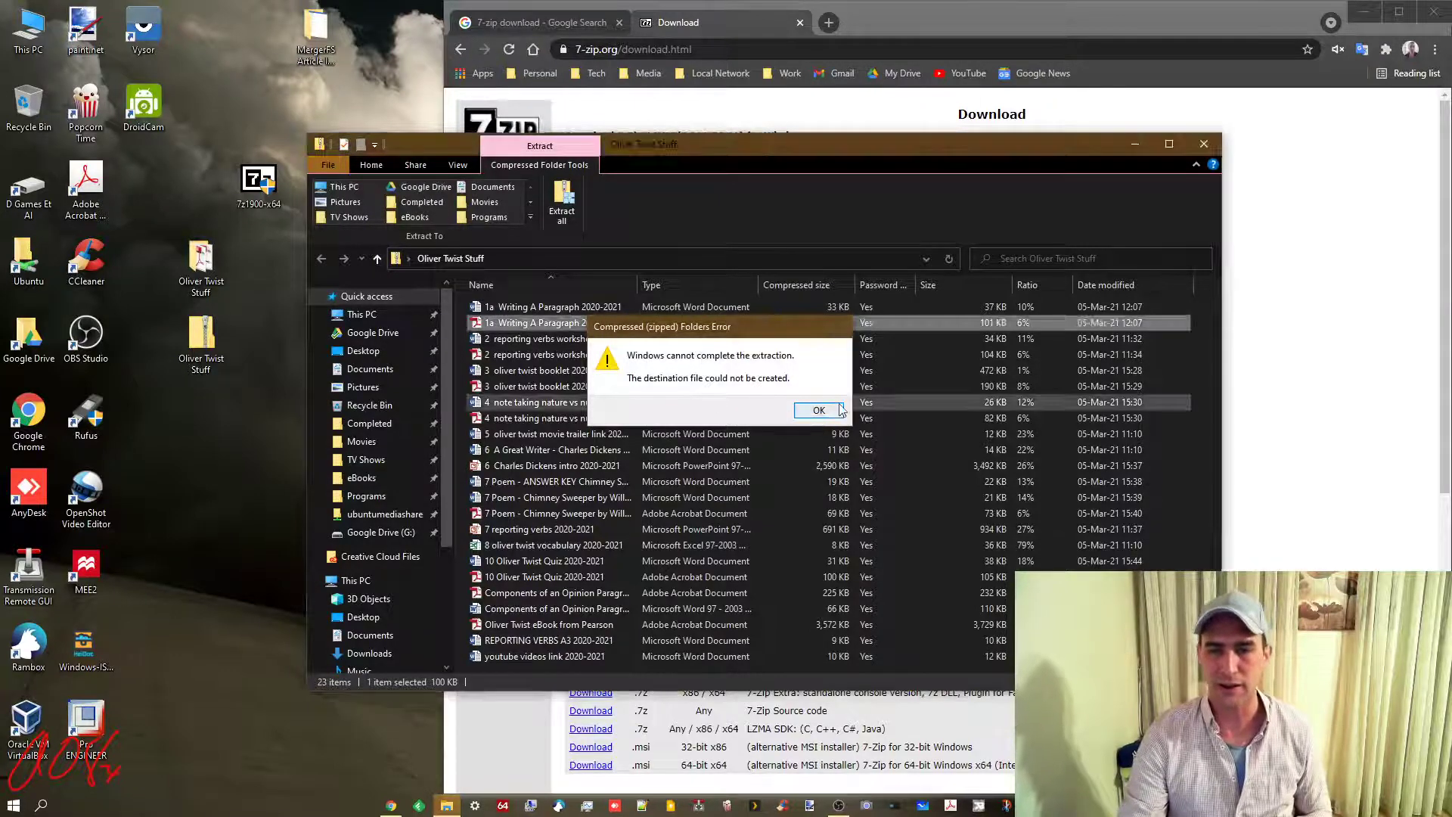
{"action": "left_click", "coordinate": [1203, 144]}
{"action": "right_click", "coordinate": [211, 322]}
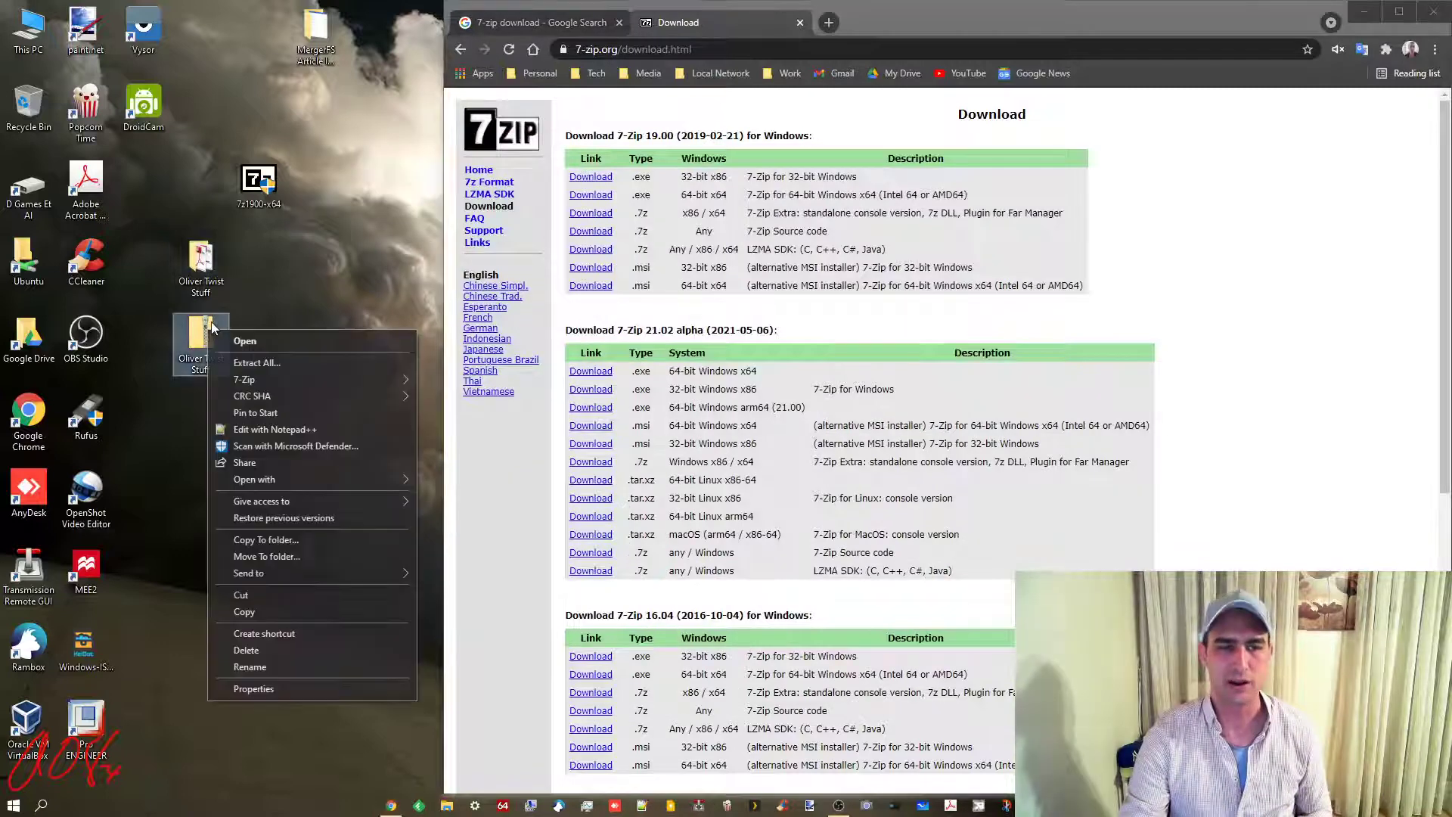
{"action": "left_click", "coordinate": [256, 364]}
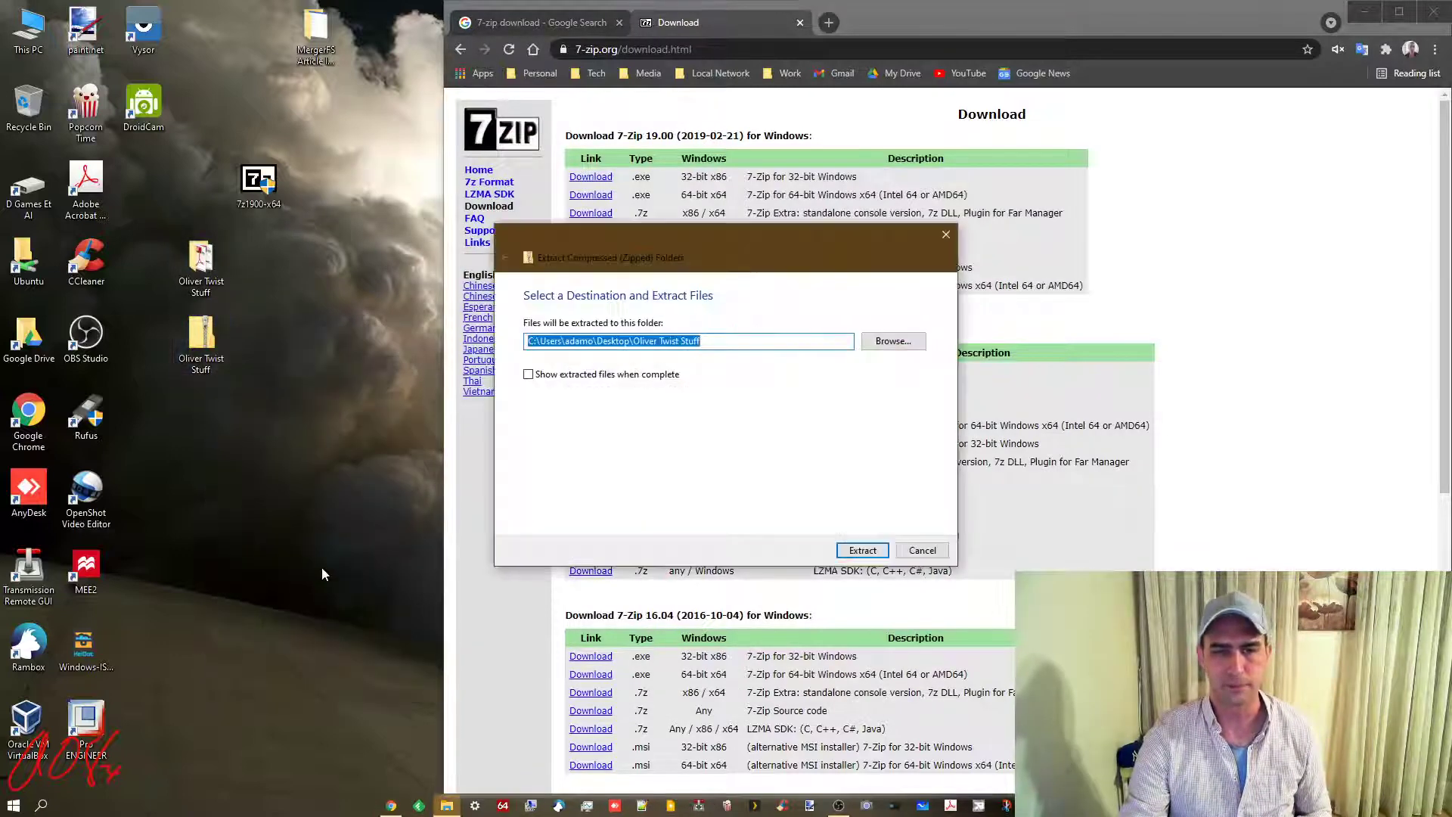
{"action": "left_click", "coordinate": [850, 553]}
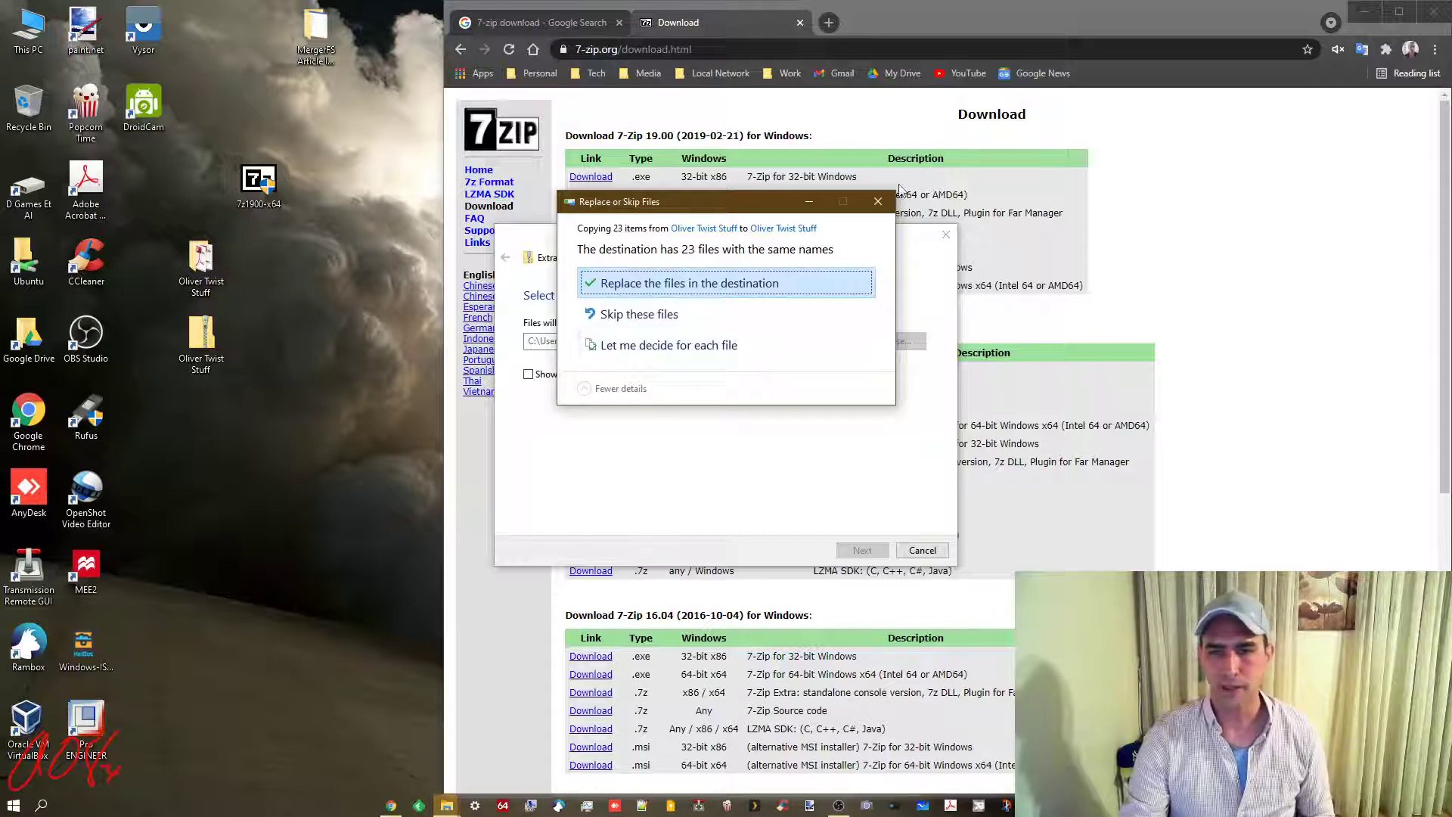
{"action": "left_click", "coordinate": [879, 202]}
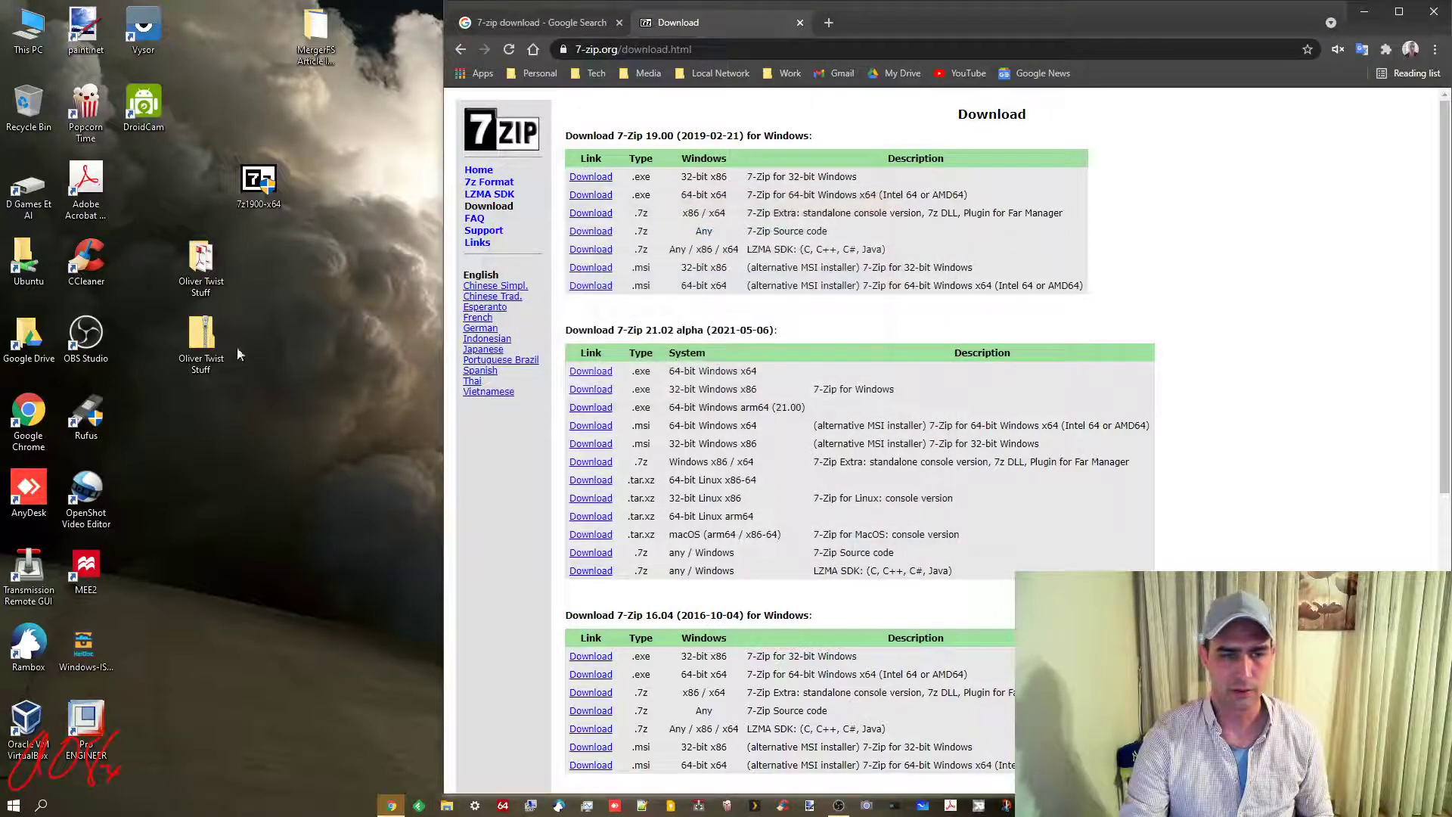
{"action": "right_click", "coordinate": [203, 344]}
{"action": "left_click", "coordinate": [253, 373]}
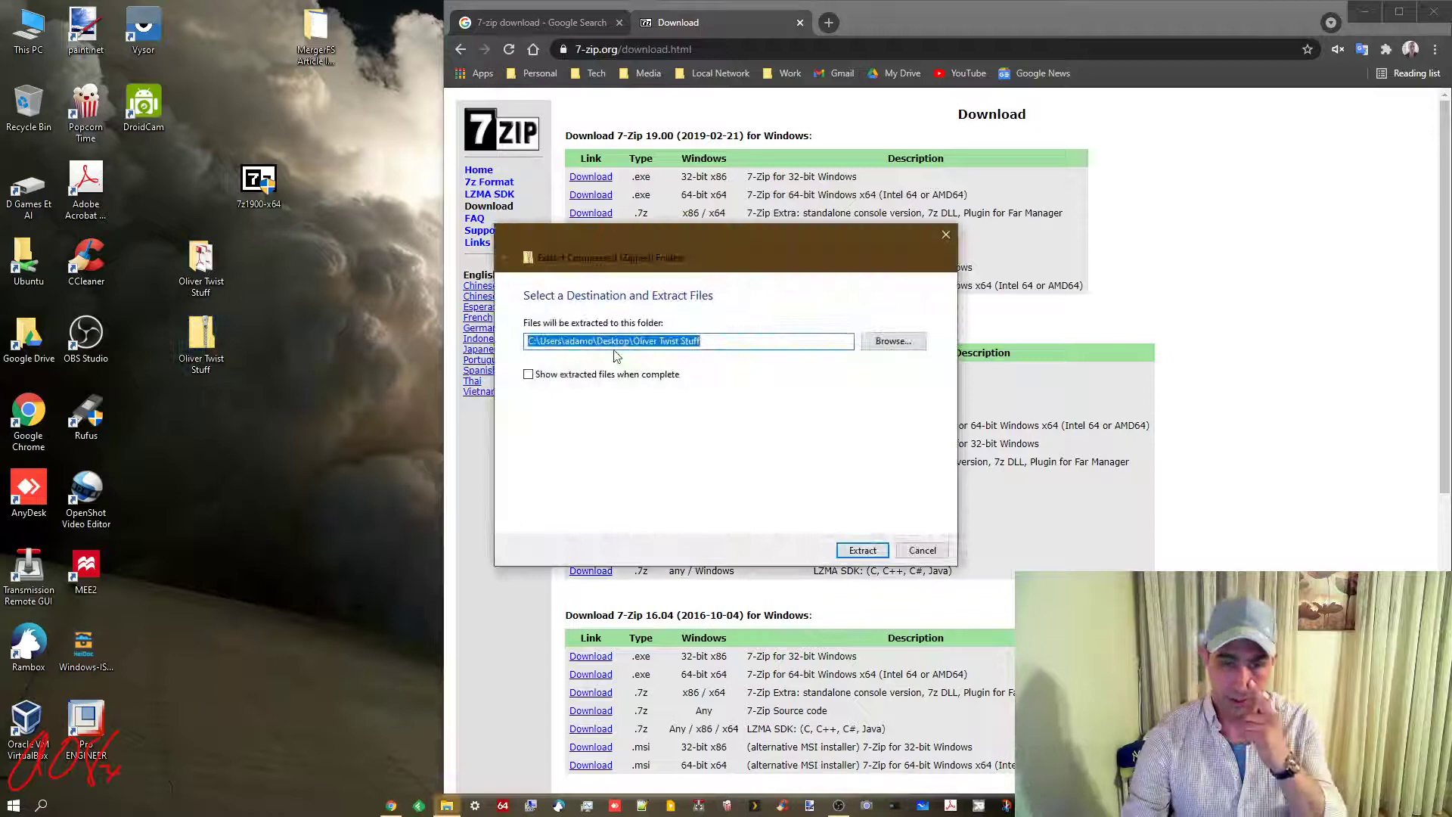
{"action": "left_click", "coordinate": [723, 342]}
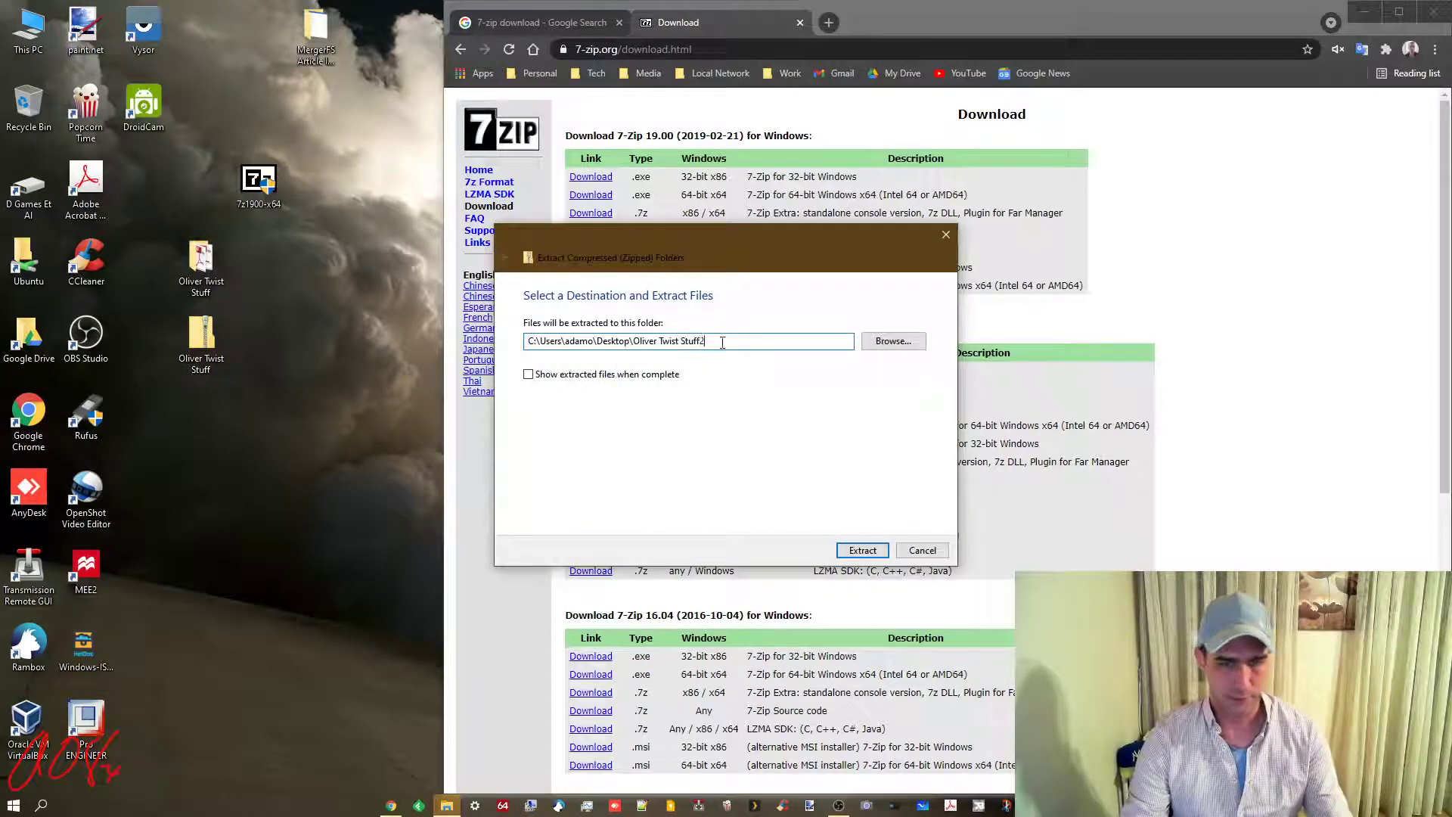
{"action": "left_click", "coordinate": [851, 551]}
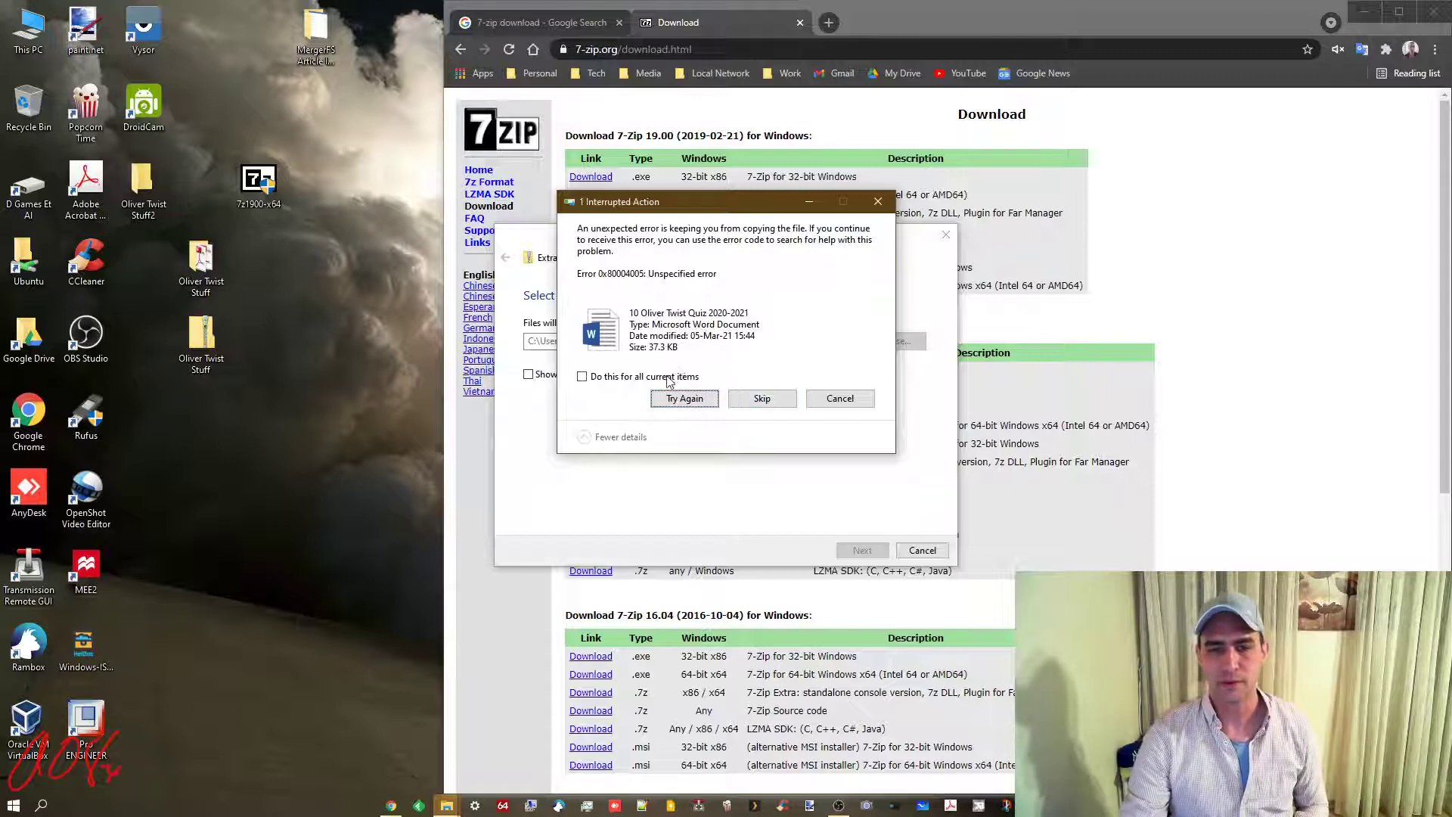
{"action": "left_click", "coordinate": [582, 376]}
{"action": "left_click", "coordinate": [763, 399]}
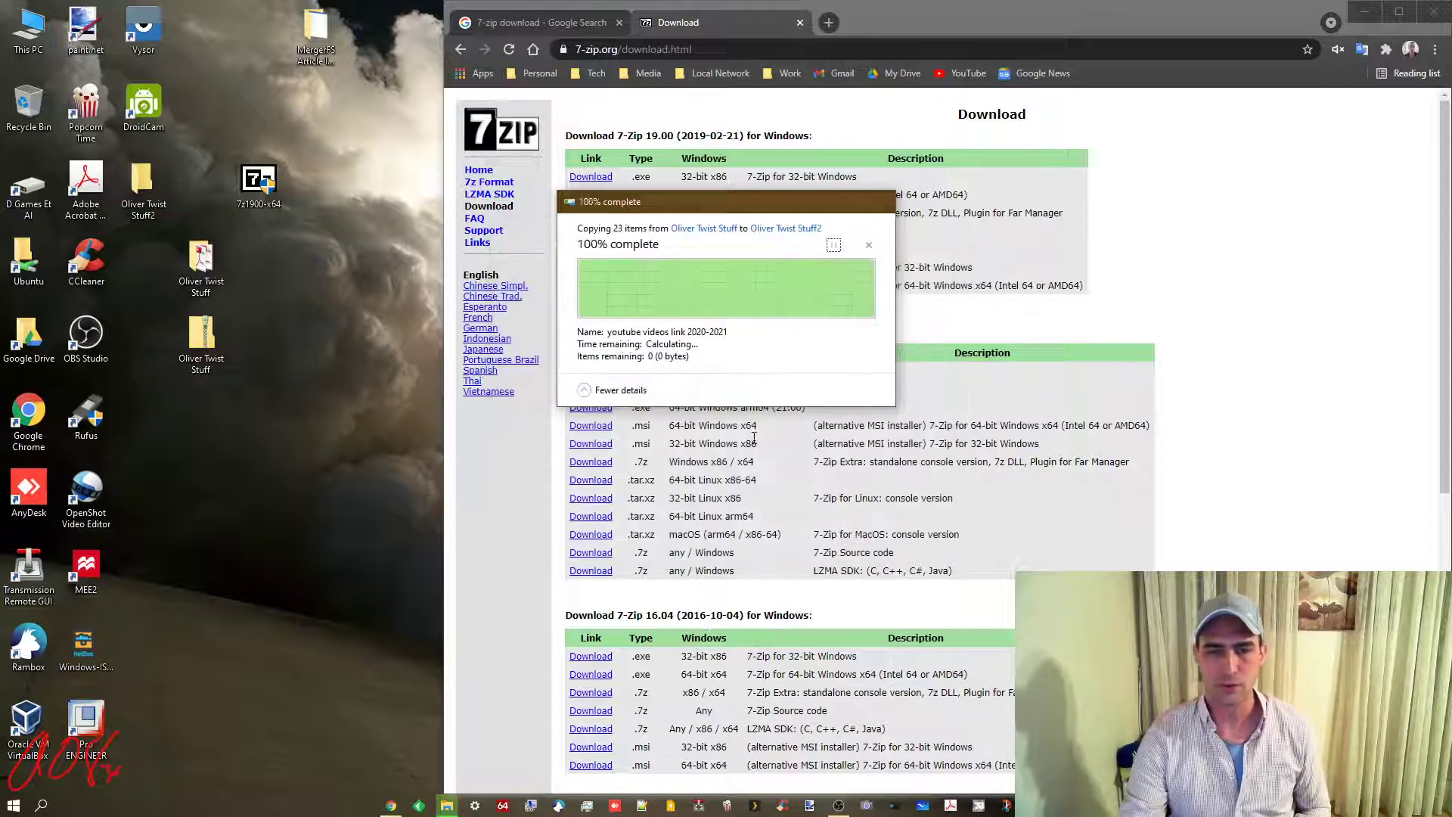
{"action": "double_click", "coordinate": [143, 193]}
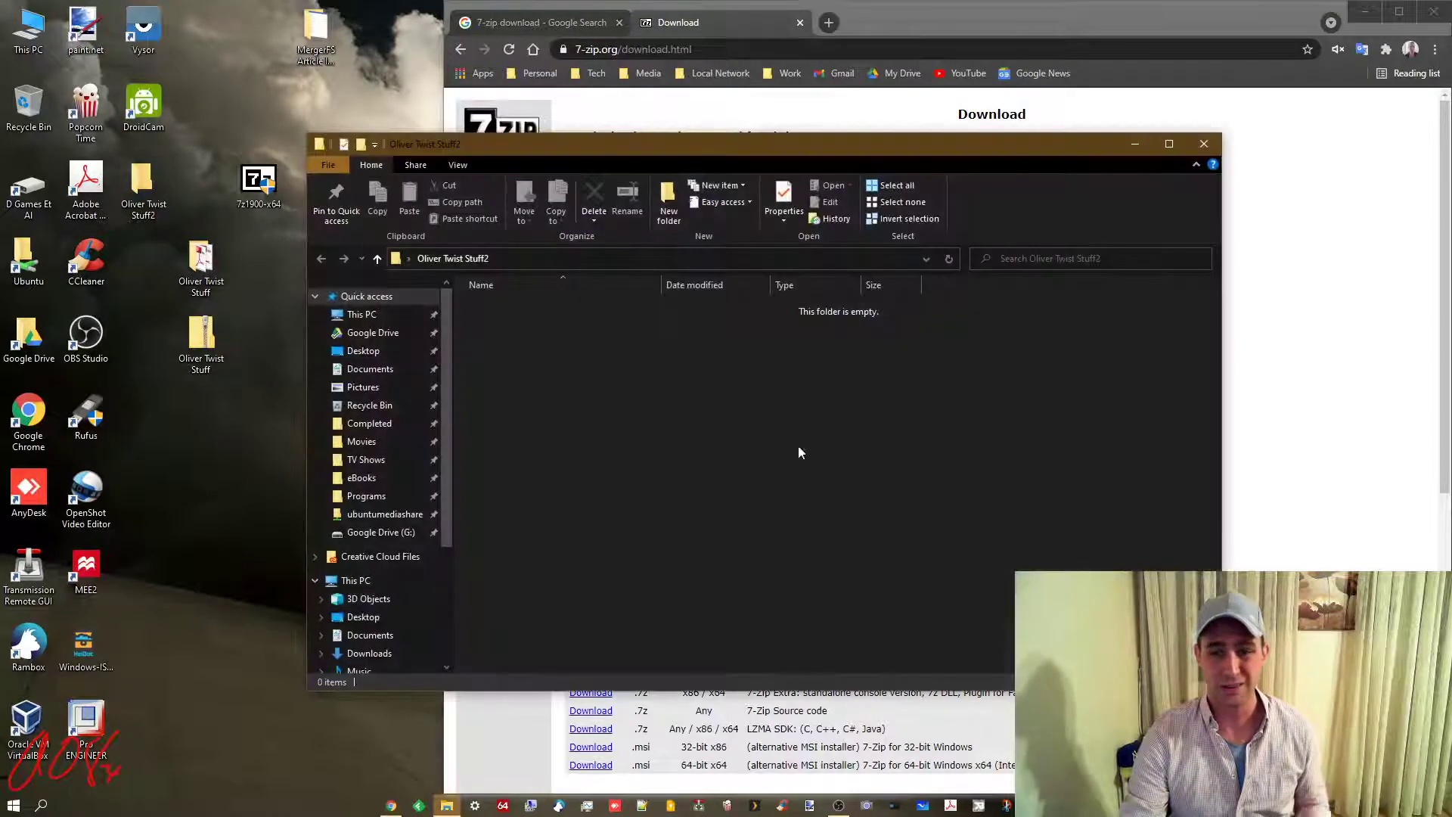
{"action": "left_click", "coordinate": [1204, 144]}
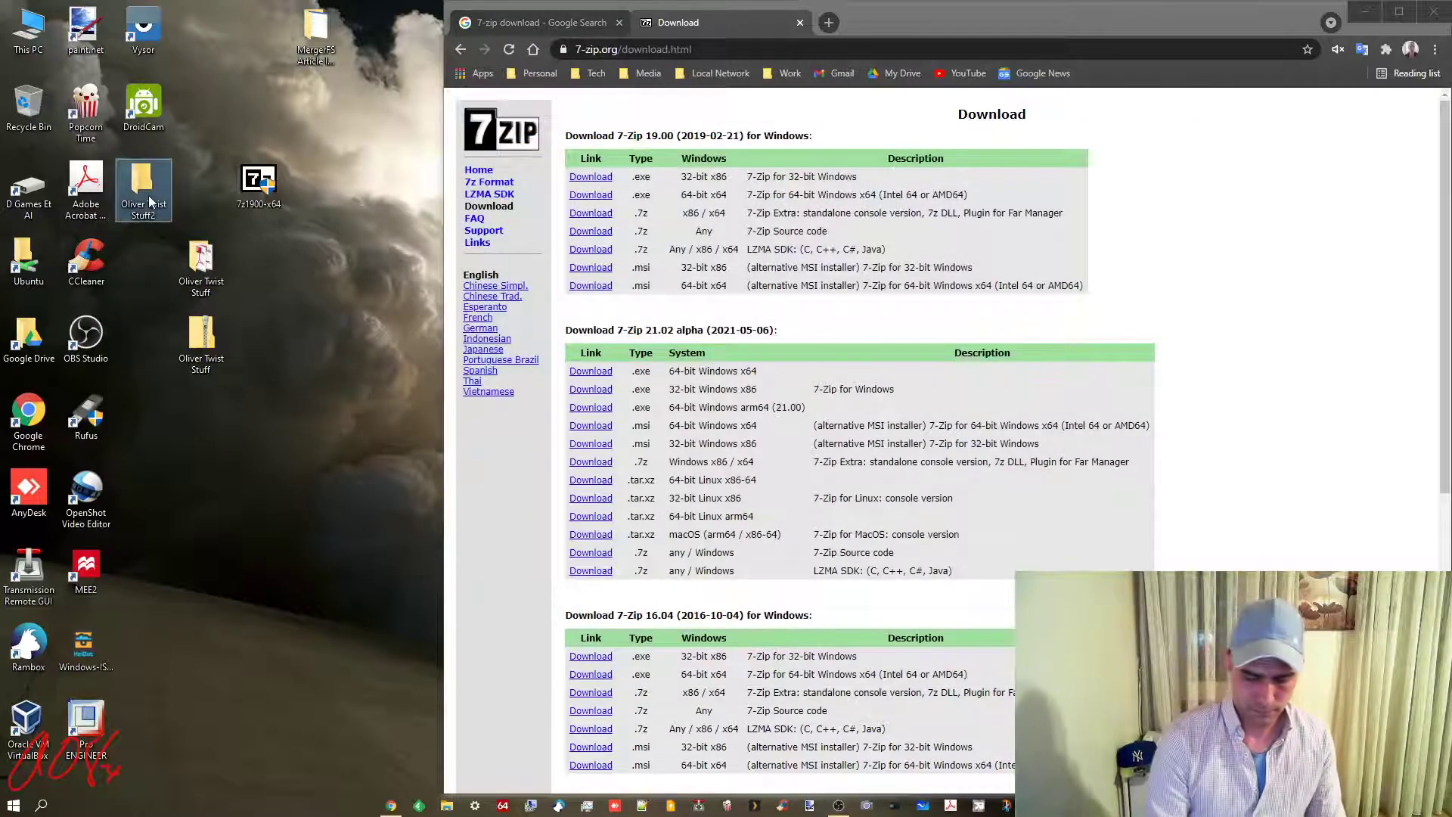
{"action": "key", "text": "shift+Delete"}
{"action": "key", "text": "Return"}
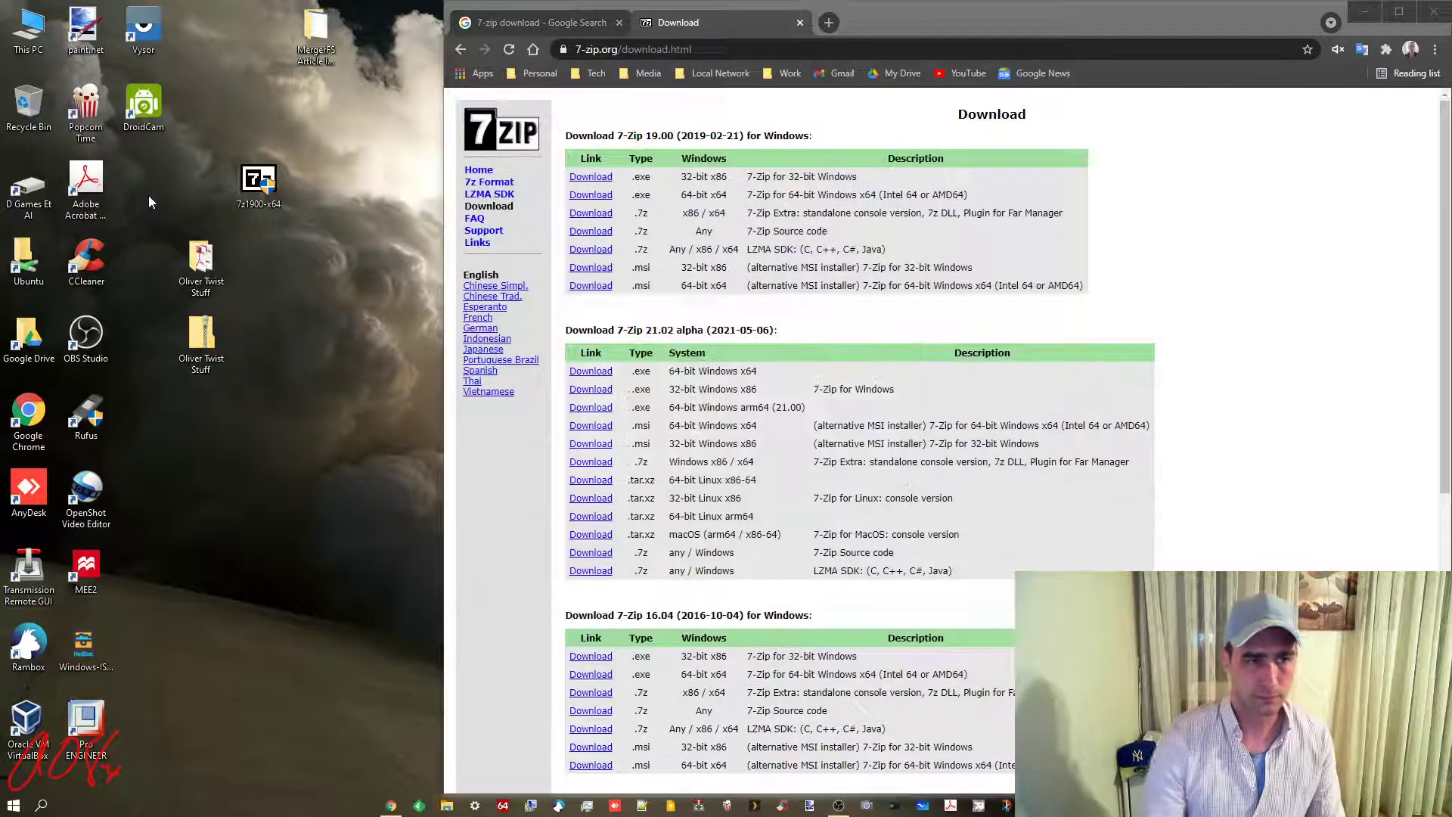
Use 7-Zip Extract Here on the desktop zip, entering the archive password with Show password ticked
{"action": "right_click", "coordinate": [206, 336]}
{"action": "mouse_move", "coordinate": [289, 379]}
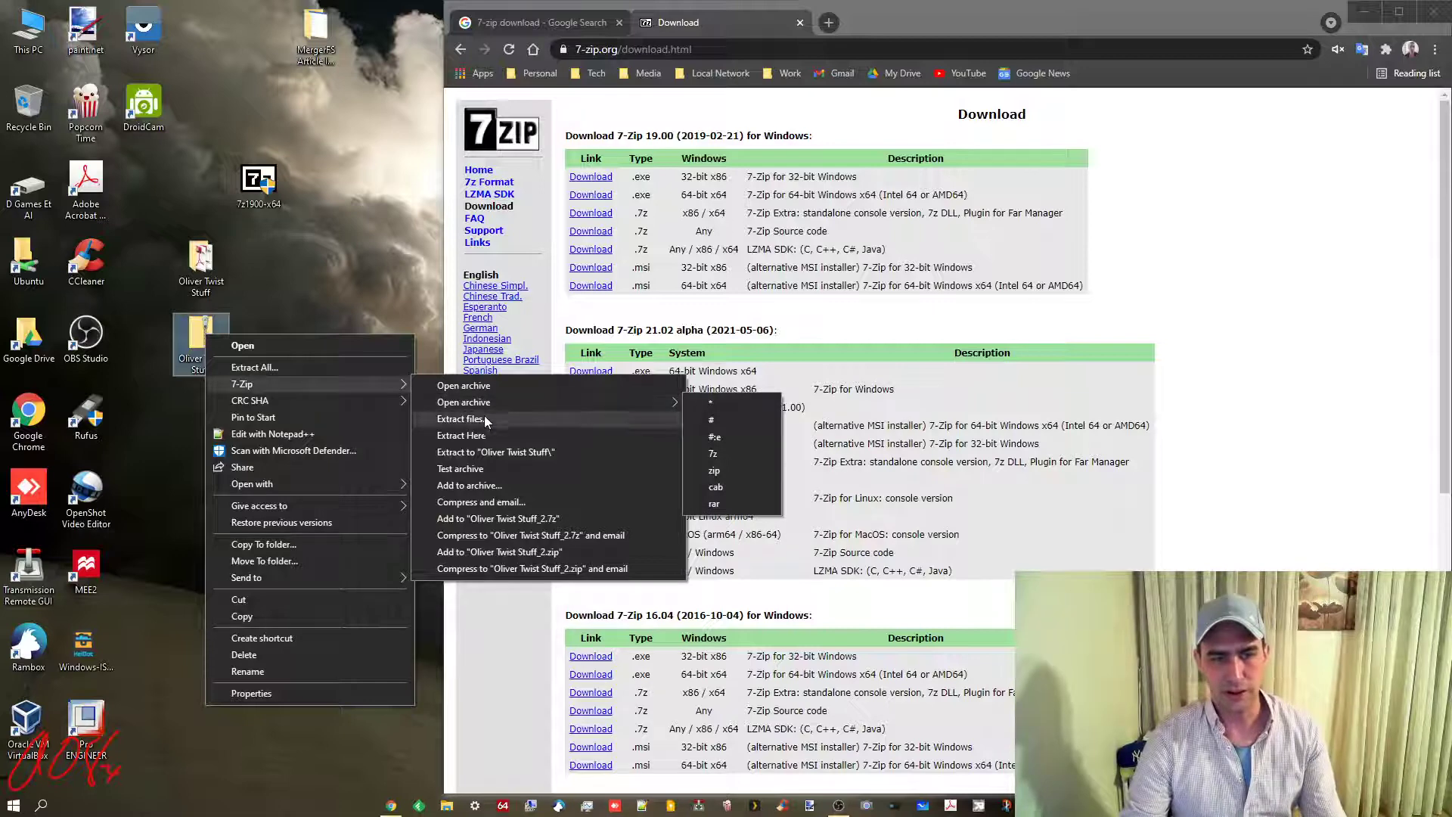
{"action": "left_click", "coordinate": [496, 437]}
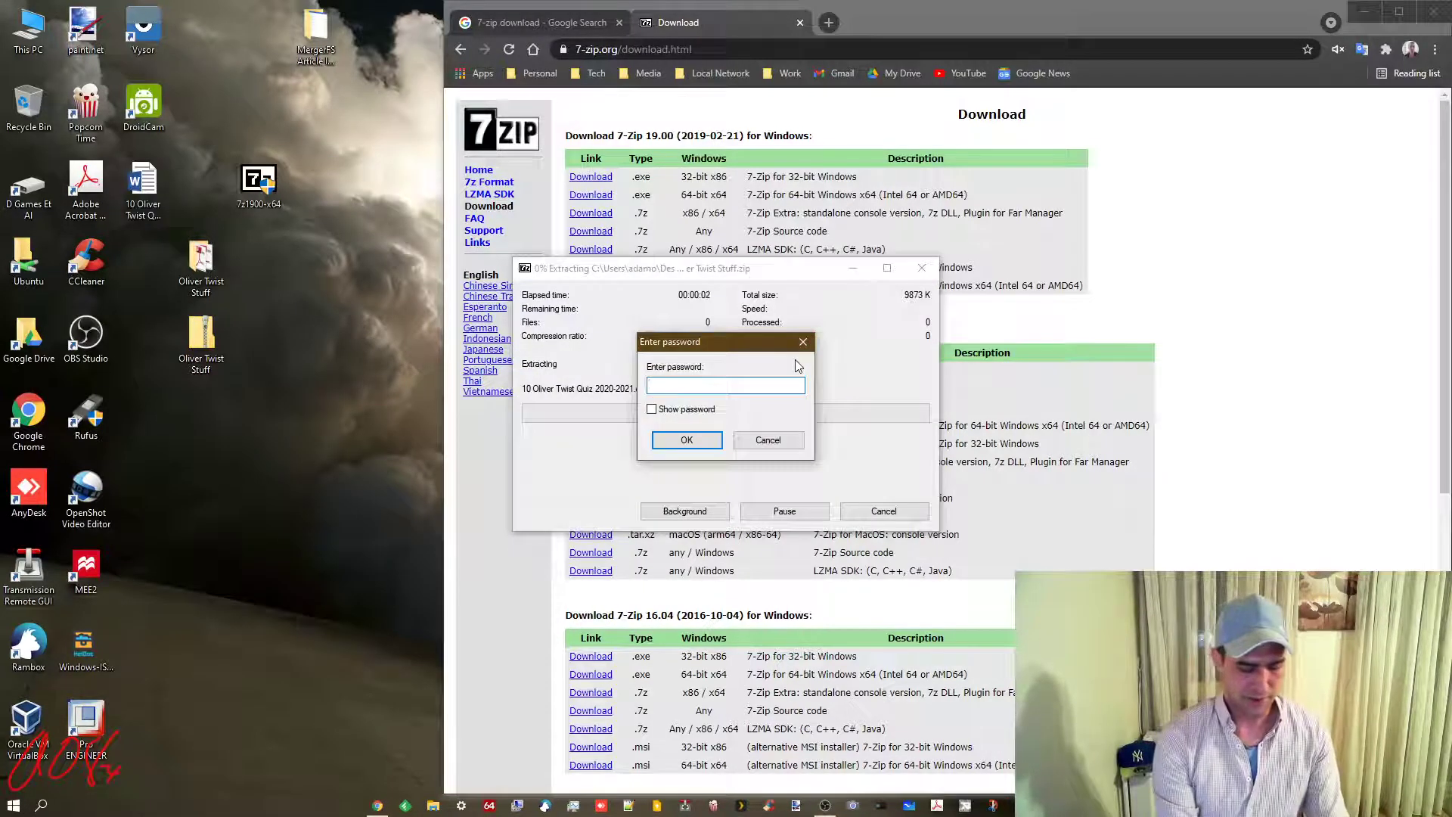
{"action": "type", "text": "********"}
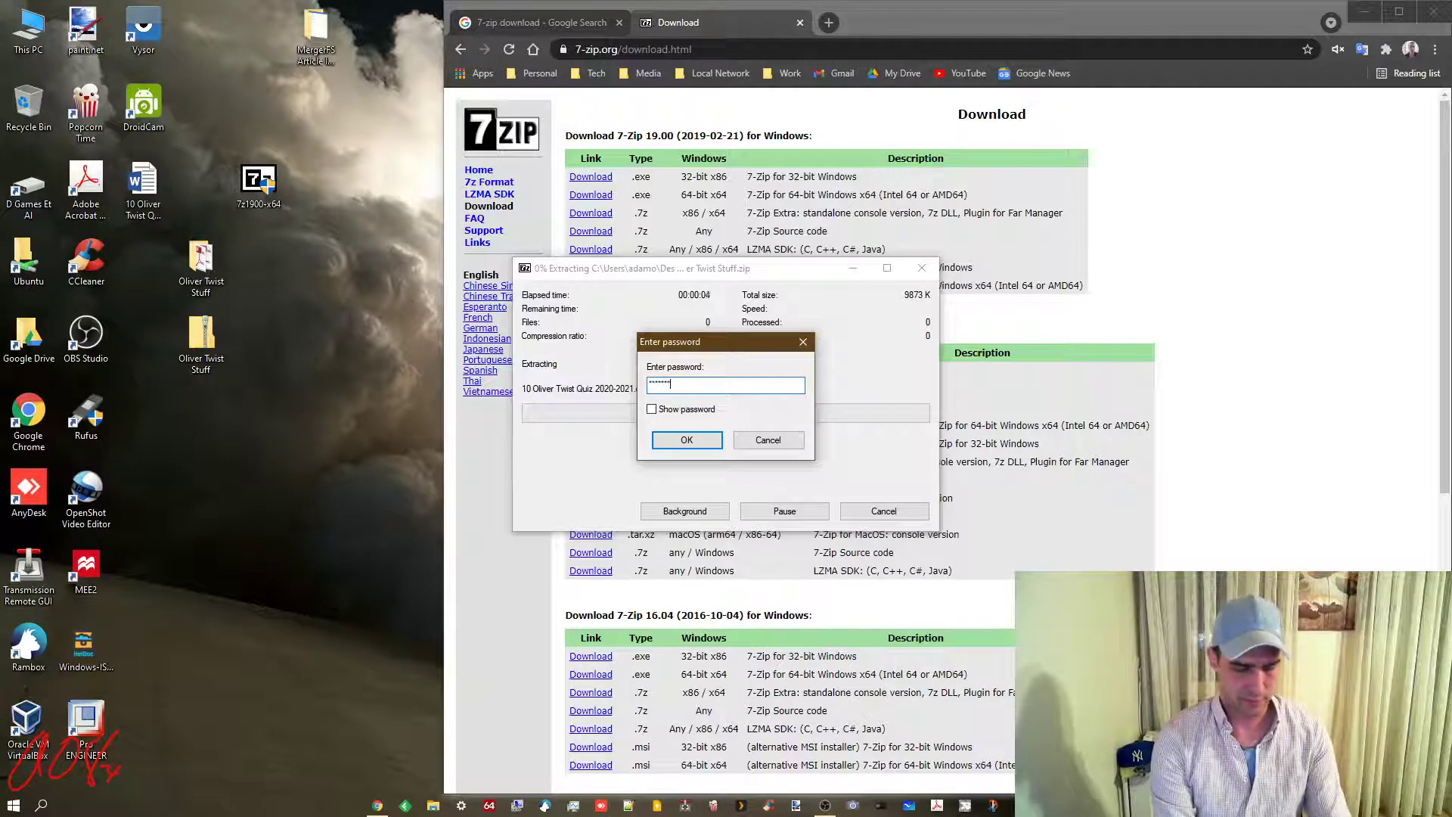
{"action": "left_click", "coordinate": [664, 413]}
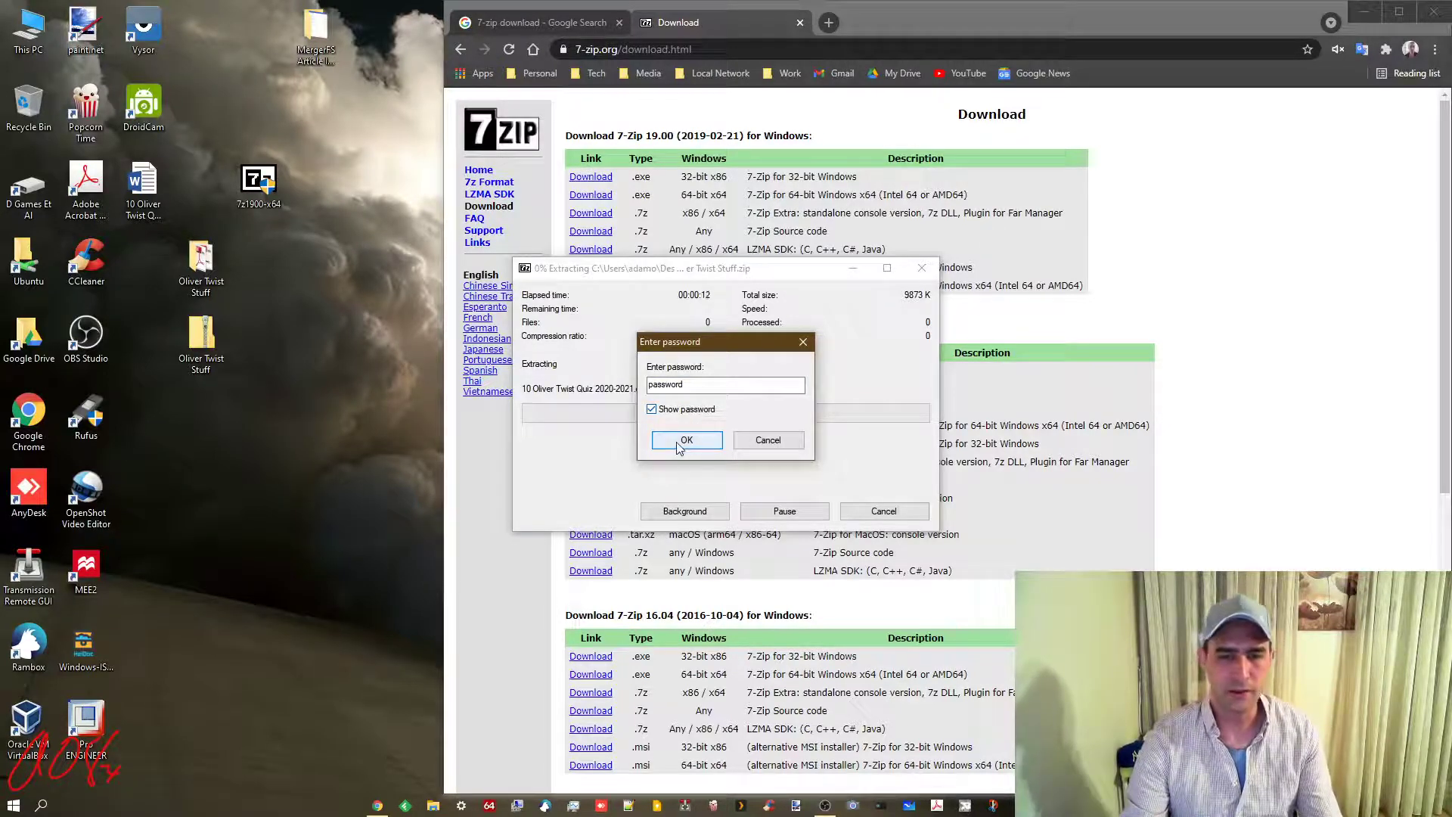
{"action": "left_click", "coordinate": [685, 441]}
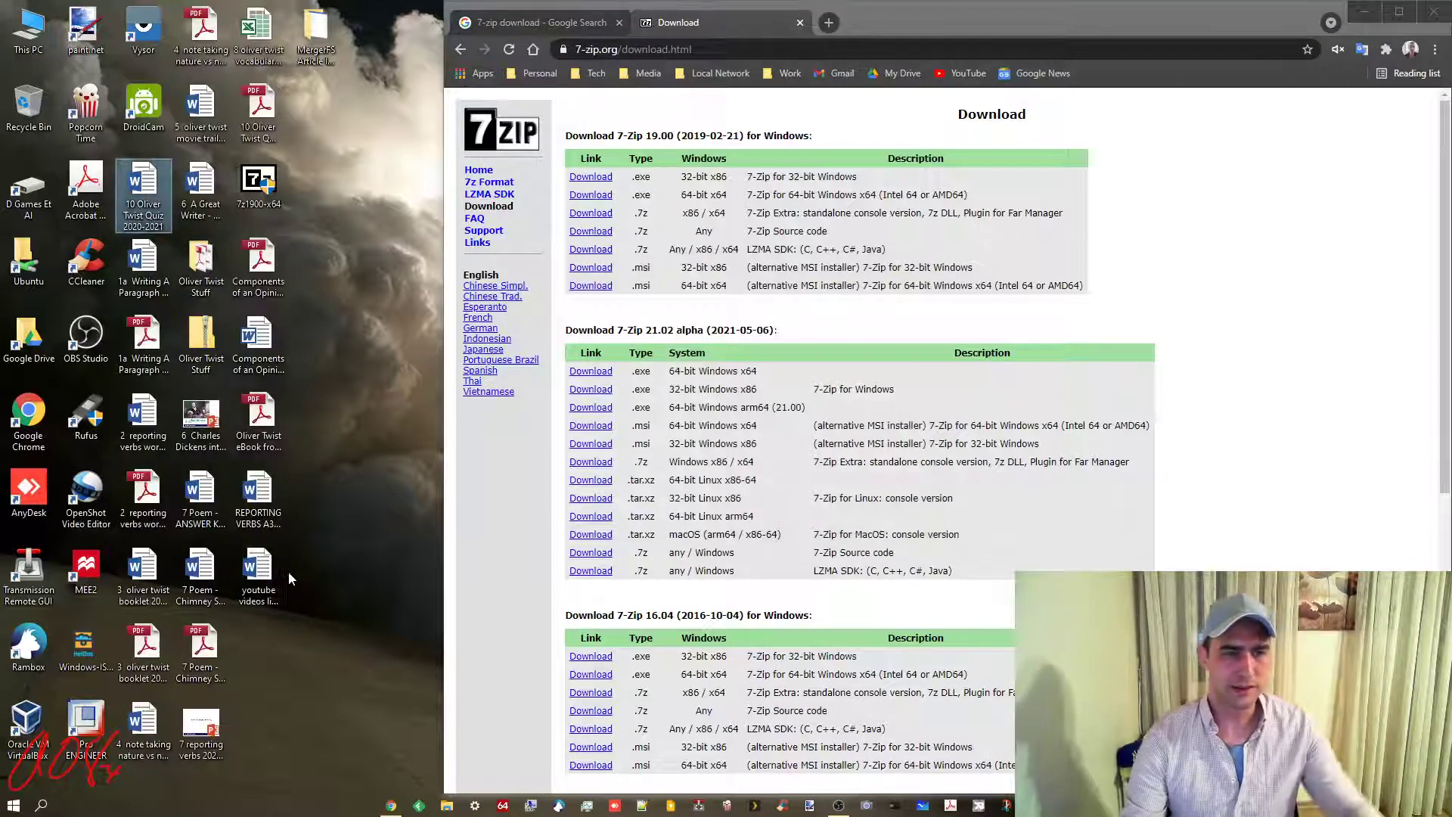
Open the extracted 1a Writing A Paragraph PDF to check it, then close it
{"action": "left_click_drag", "start_coordinate": [324, 644], "coordinate": [151, 423]}
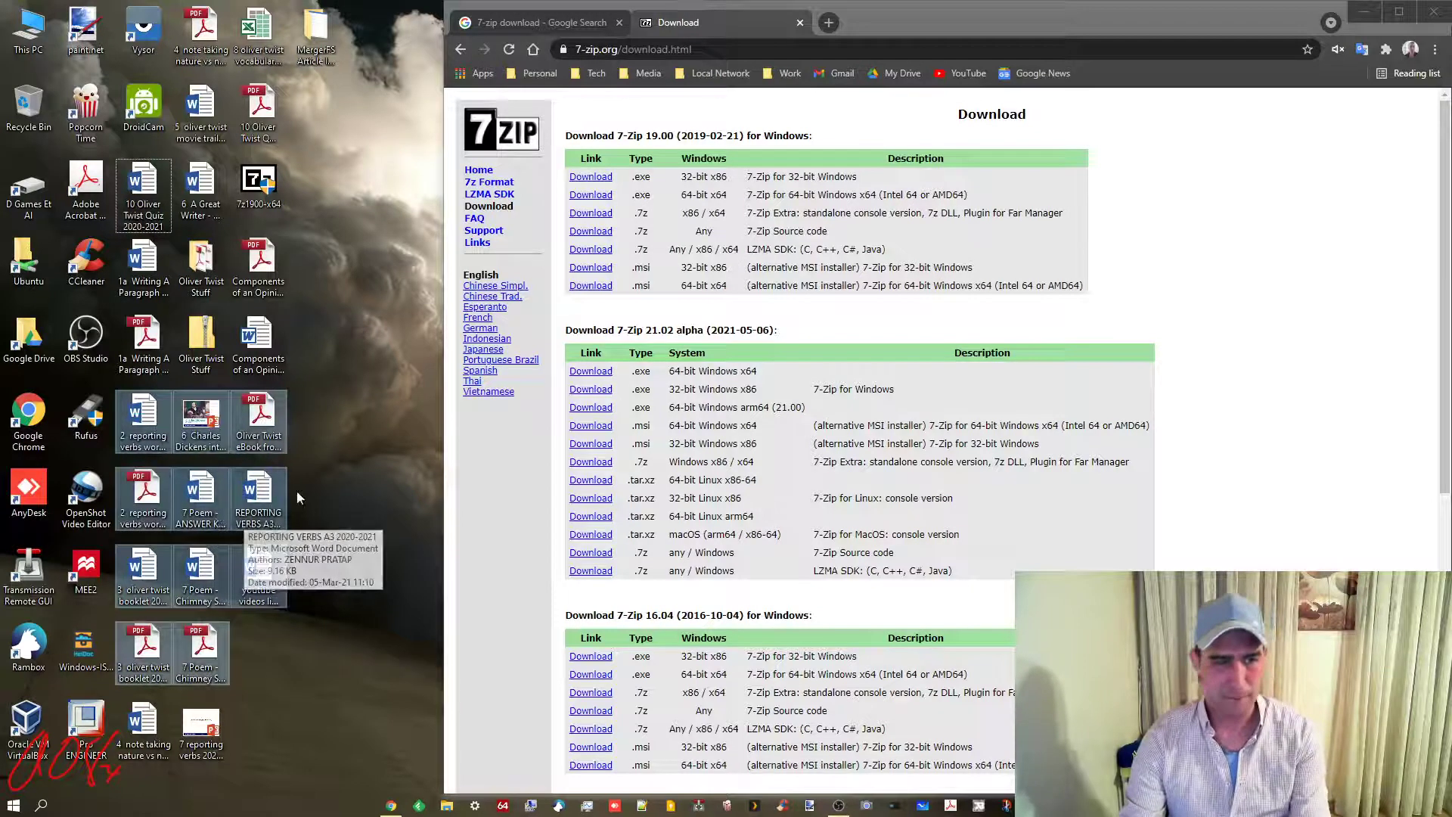
{"action": "left_click", "coordinate": [338, 392]}
{"action": "double_click", "coordinate": [143, 340]}
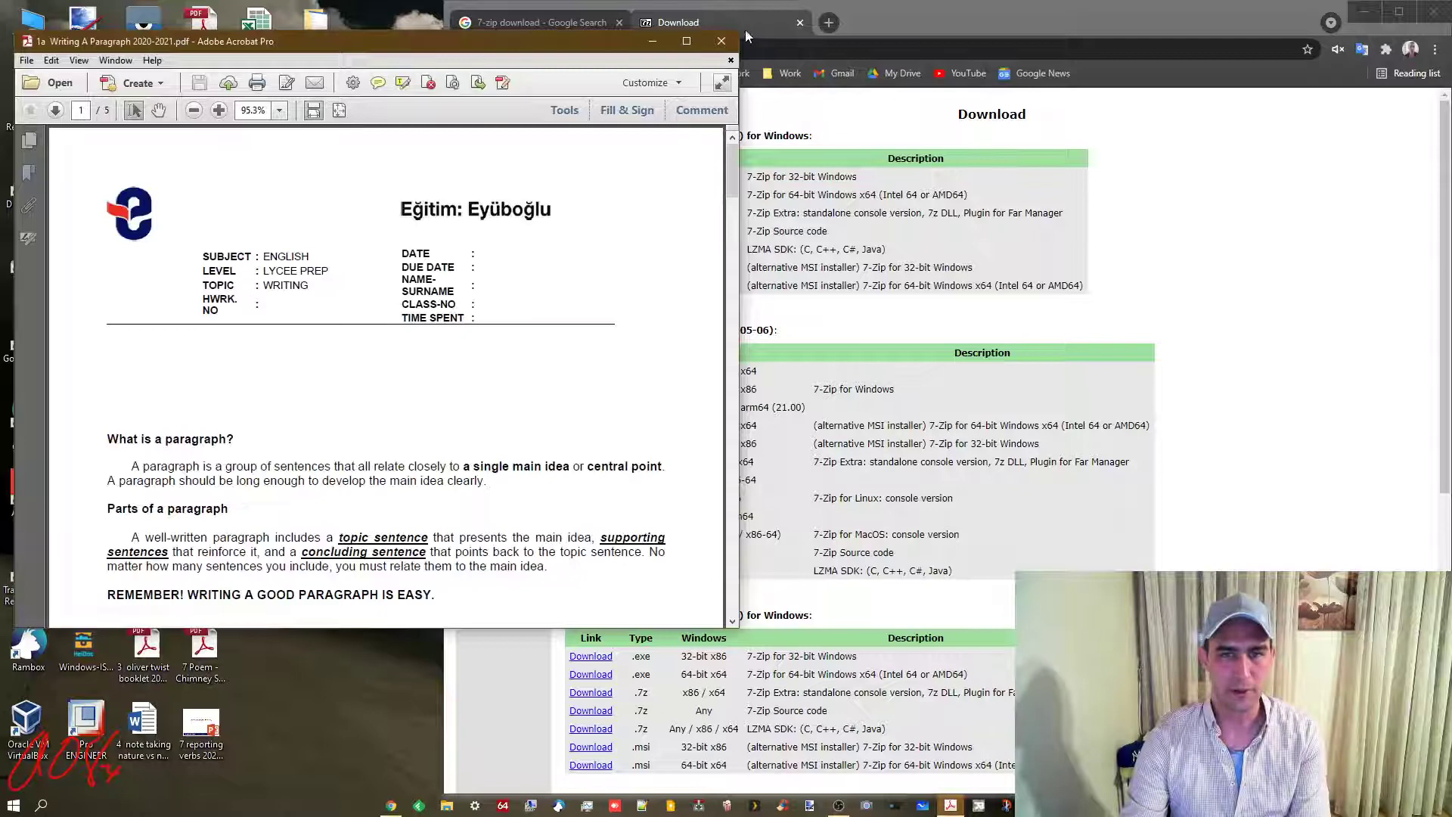
{"action": "left_click", "coordinate": [722, 41]}
Box-select all the extracted files on the desktop and permanently delete them
{"action": "left_click_drag", "start_coordinate": [297, 745], "coordinate": [227, 45]}
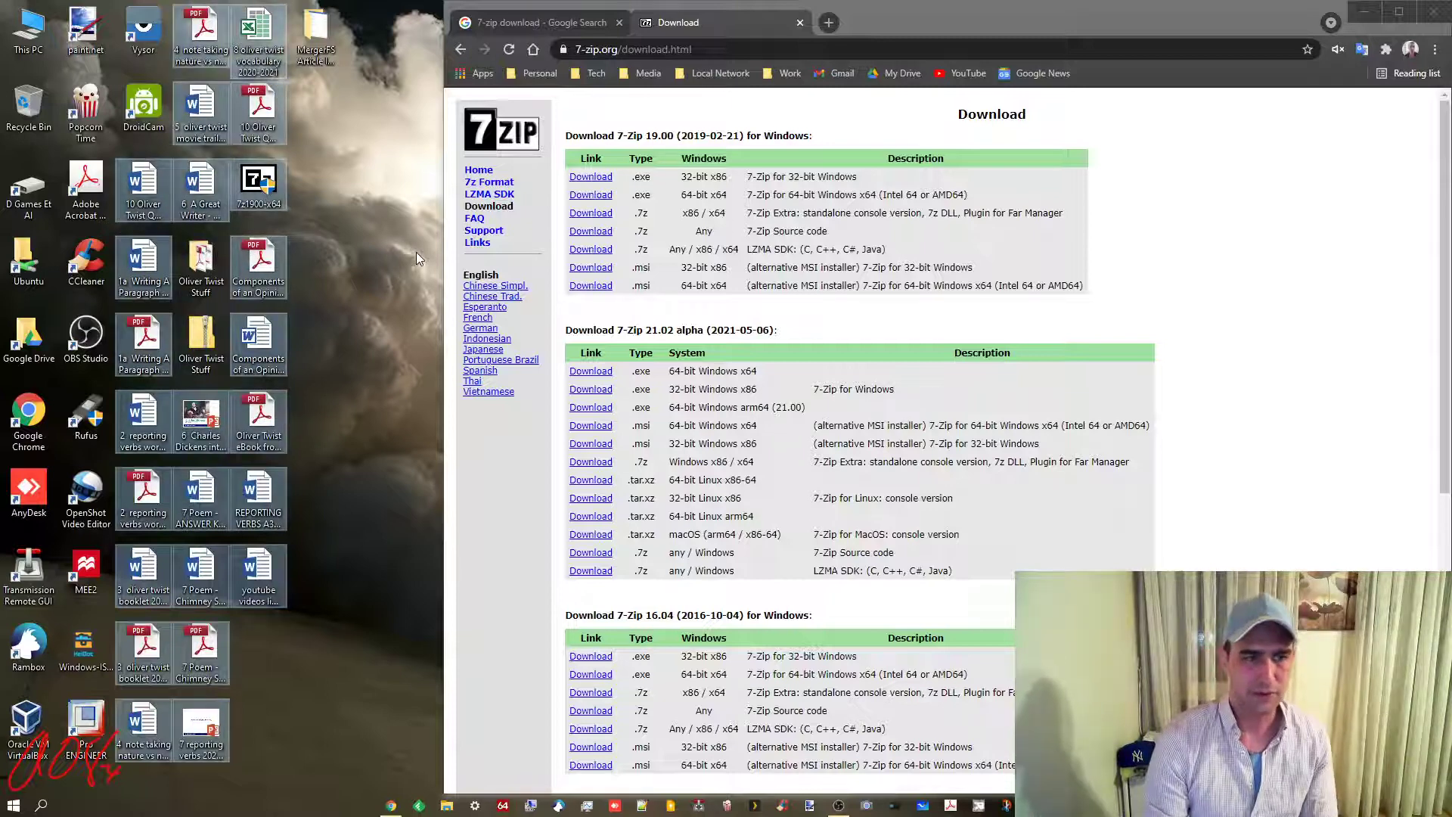
{"action": "key", "text": "shift+Delete"}
{"action": "key", "text": "Escape"}
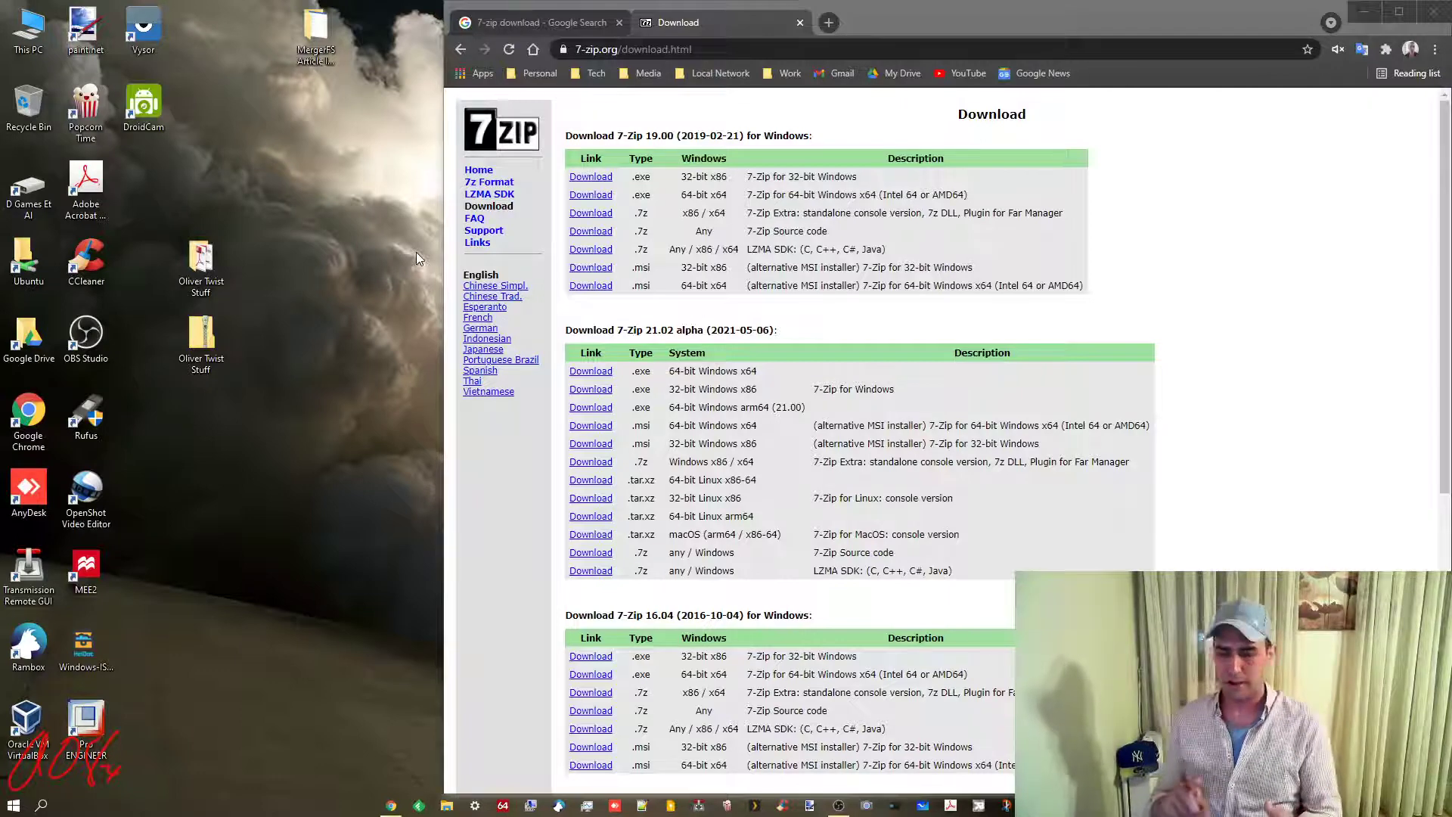
{"action": "left_click", "coordinate": [534, 73]}
{"action": "left_click", "coordinate": [534, 72]}
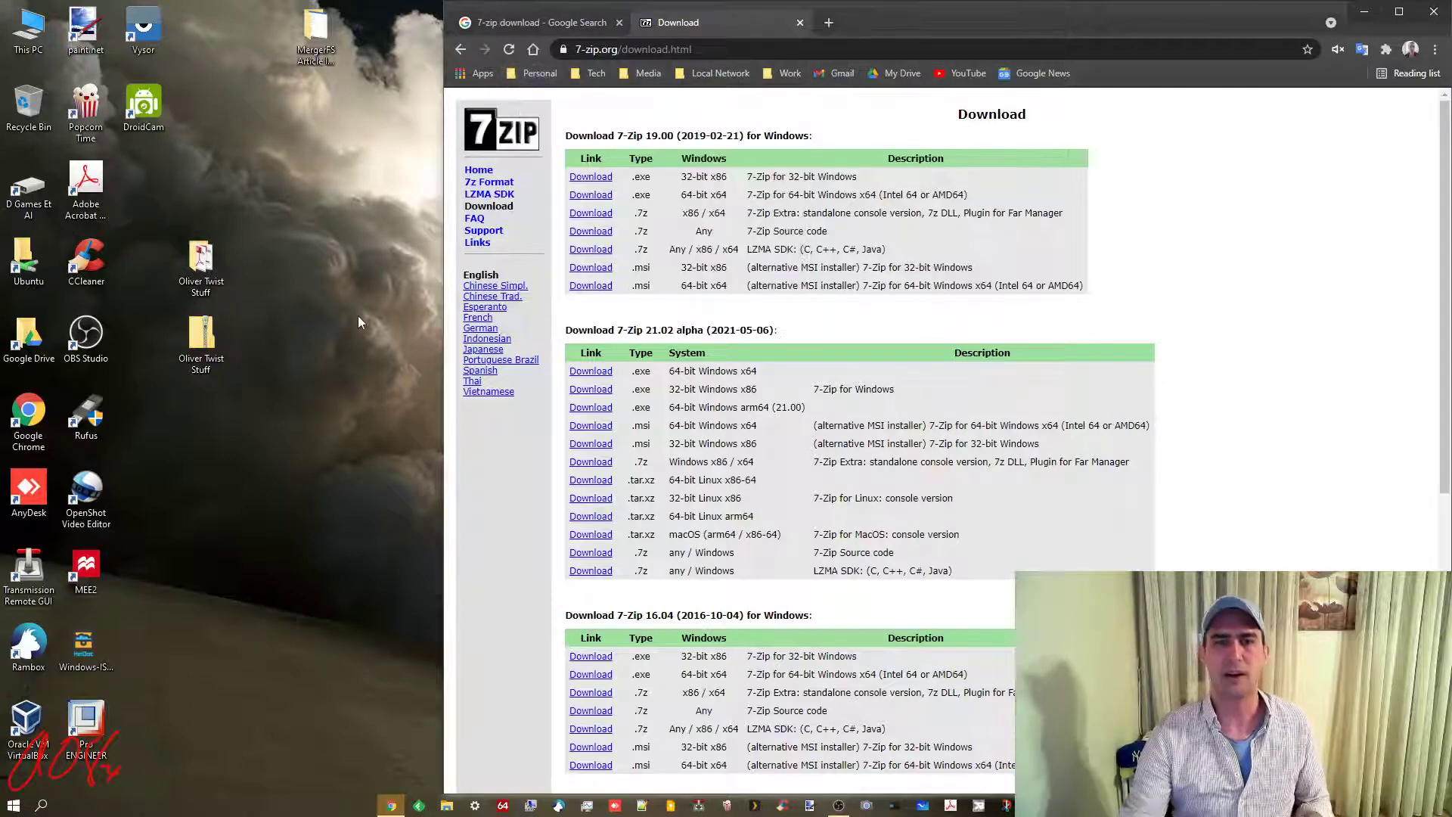